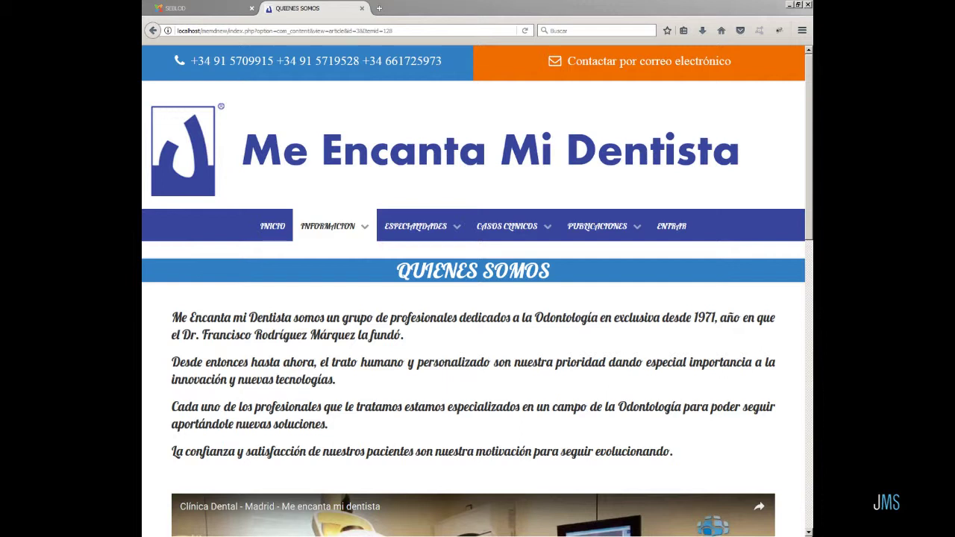
Look through the site's Informacion, Especialidades, Casos Clinicos and Publicaciones submenus
click(326, 226)
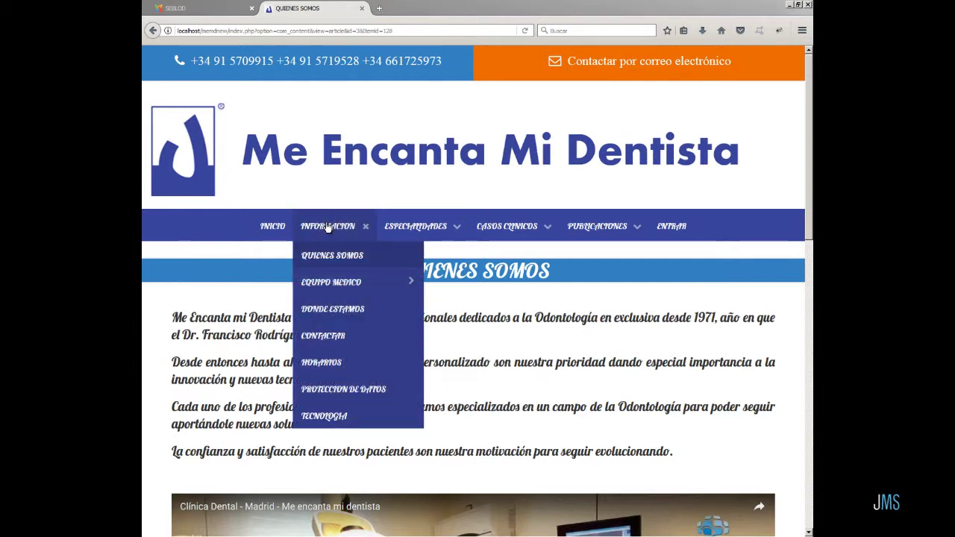
click(343, 285)
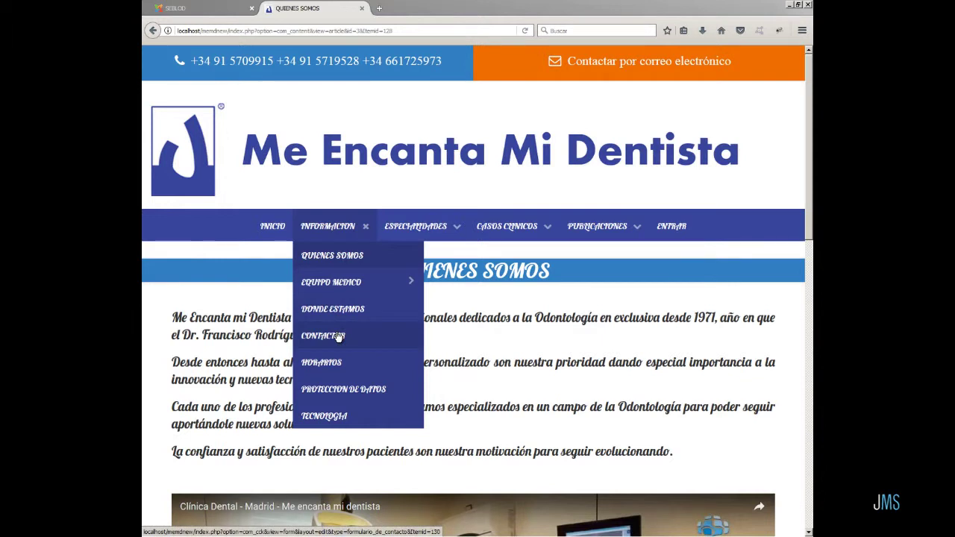
click(427, 230)
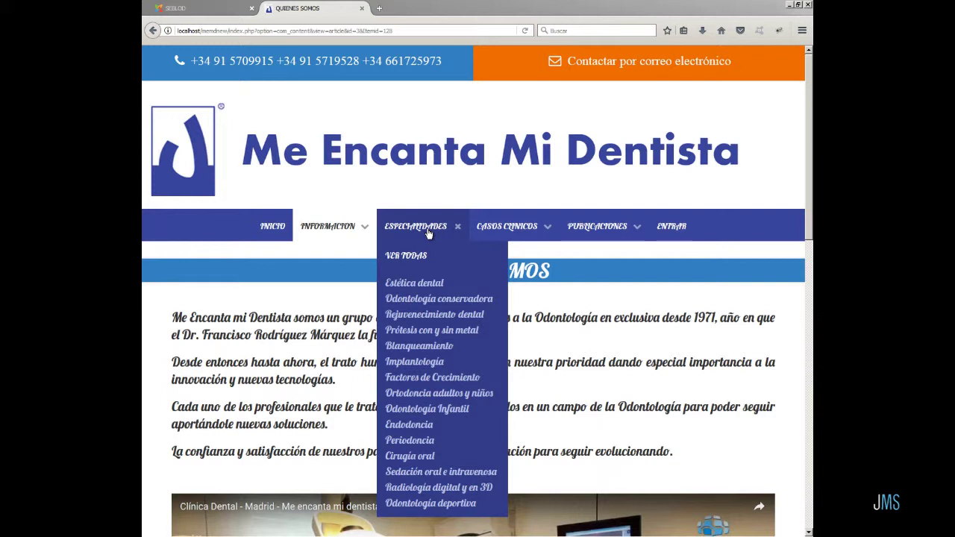
click(506, 230)
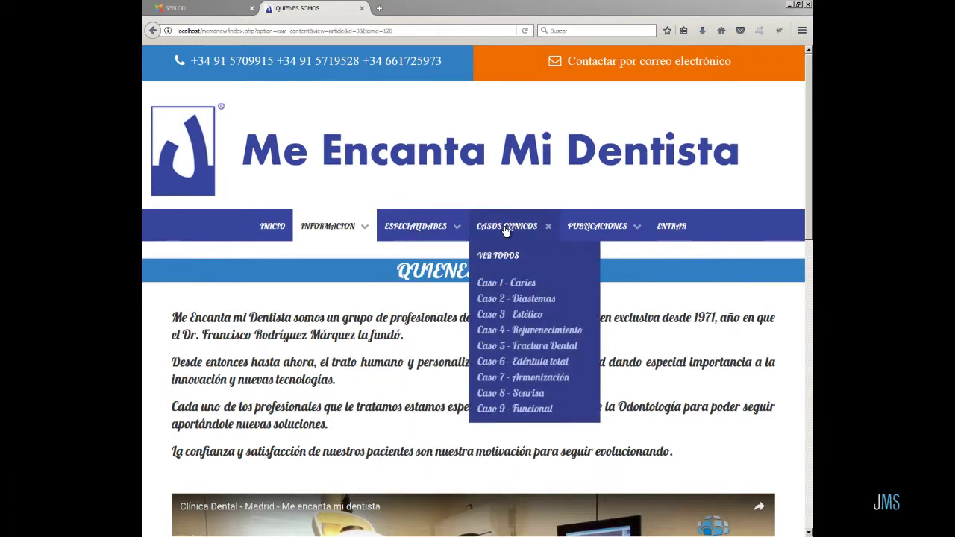
click(608, 231)
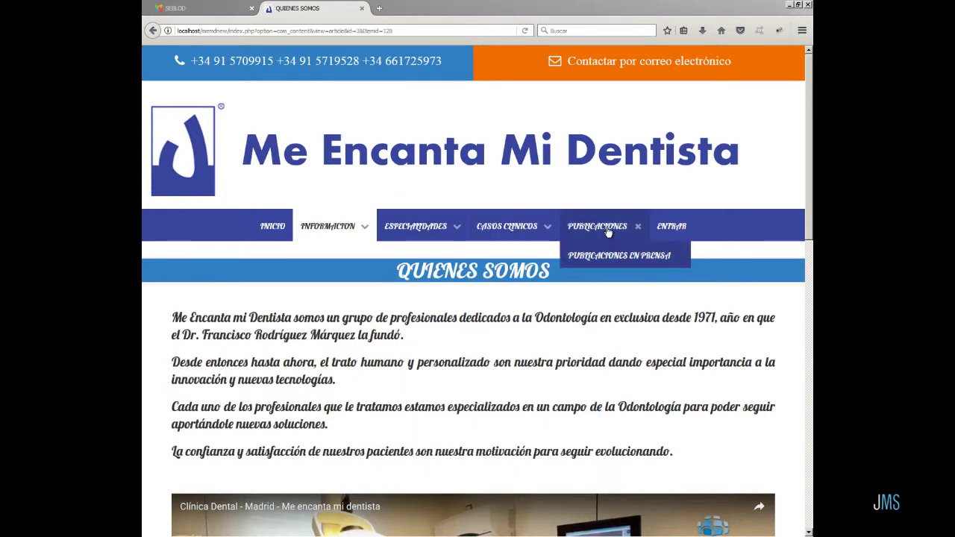
click(608, 231)
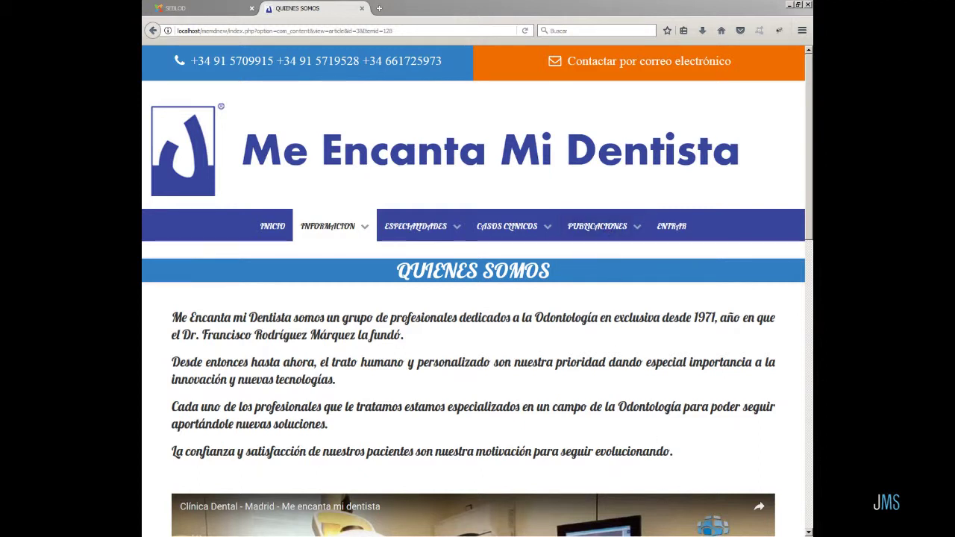
Open the Quienes Somos page under Informacion and look over its text and video
click(335, 225)
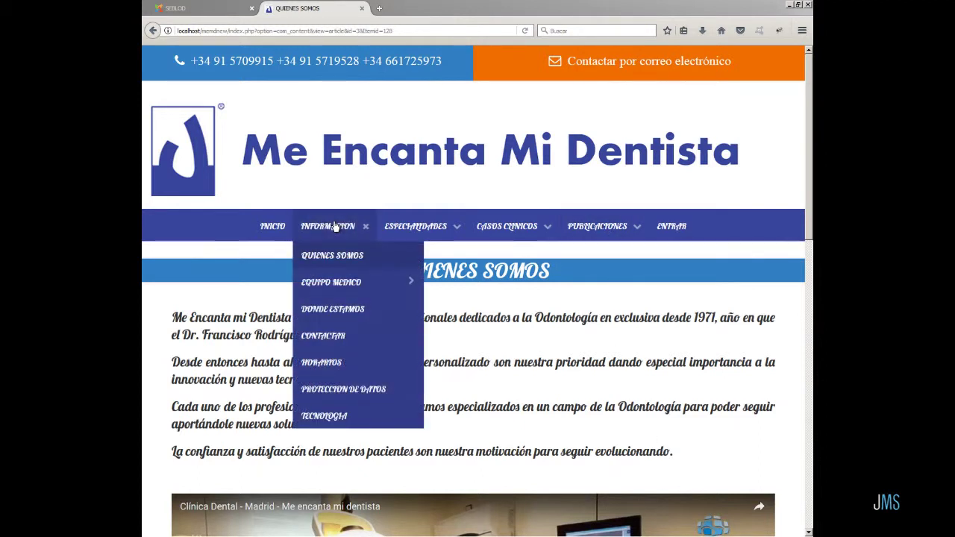
click(333, 255)
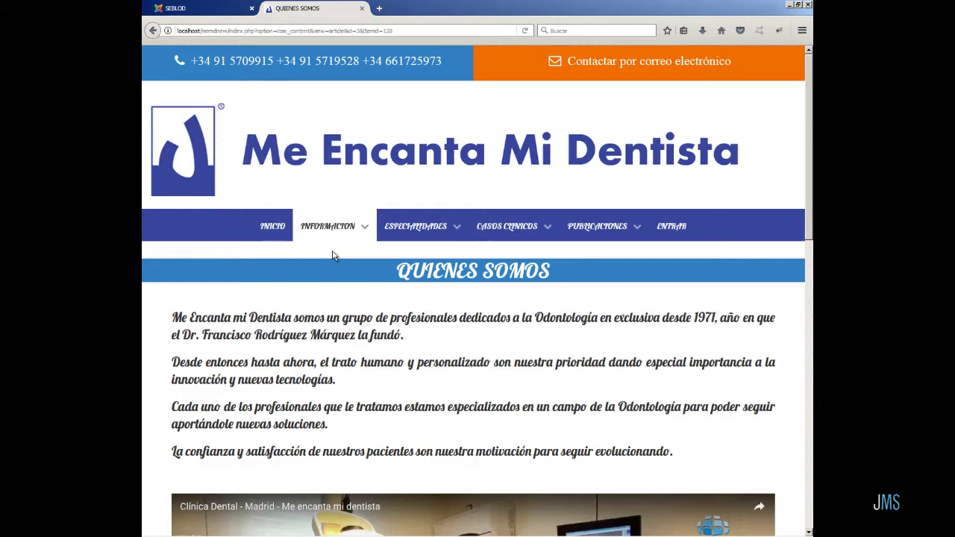
scroll(334, 257, down, 8)
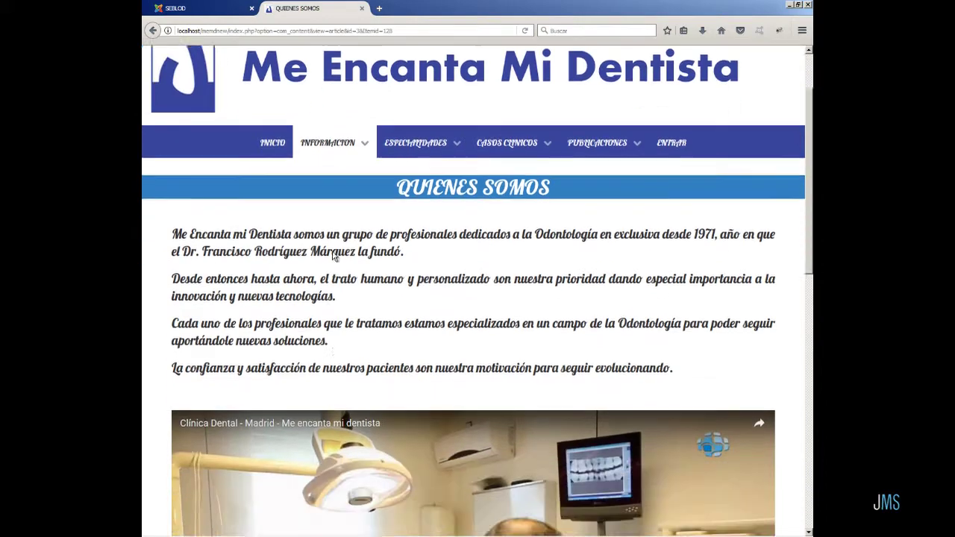
scroll(333, 260, up, 10)
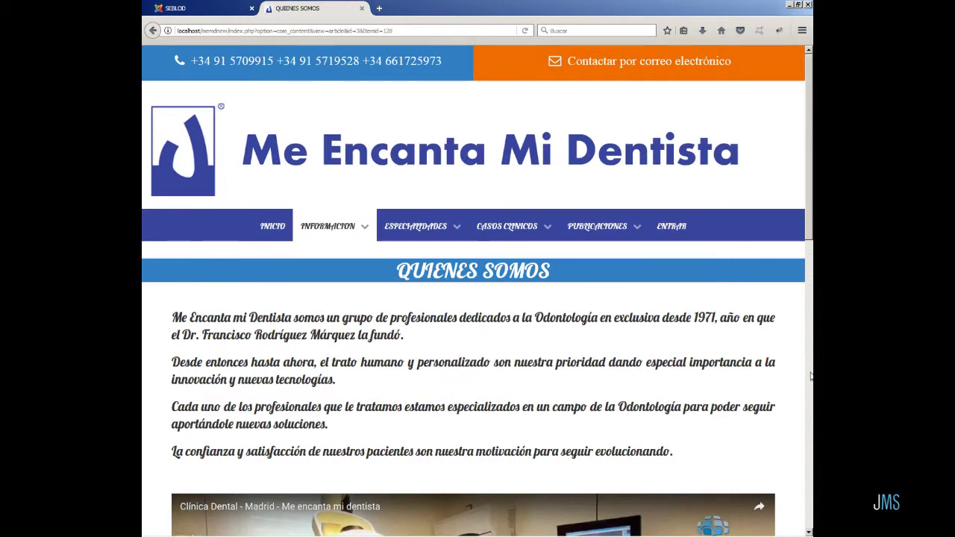
Open the Contactar page under Informacion and view the fields of its contact form
mouse_move(336, 236)
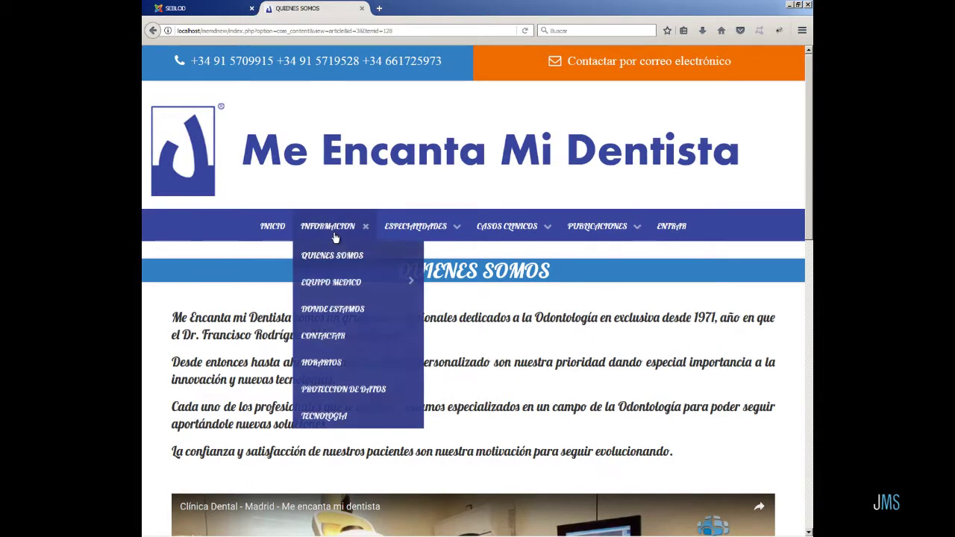
click(336, 337)
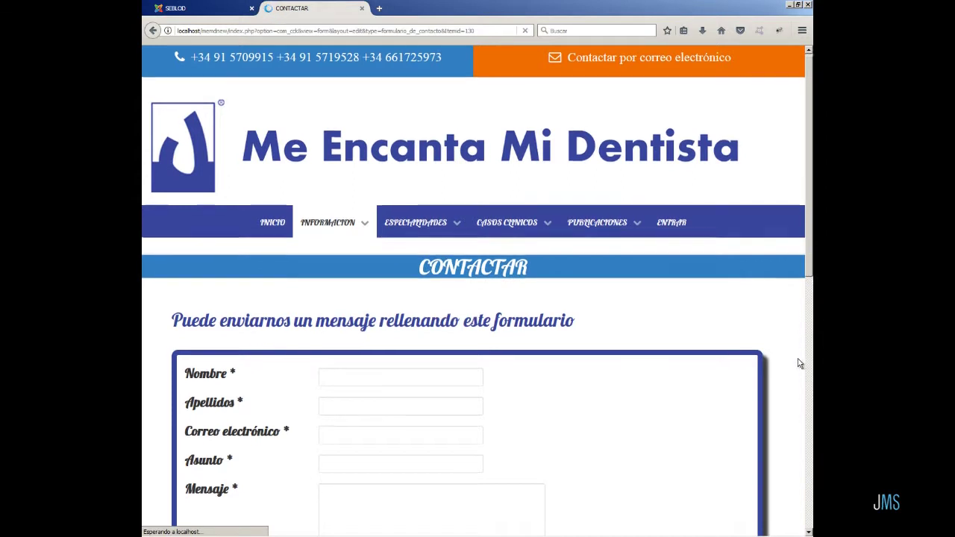
scroll(796, 365, down, 3)
scroll(795, 364, down, 2)
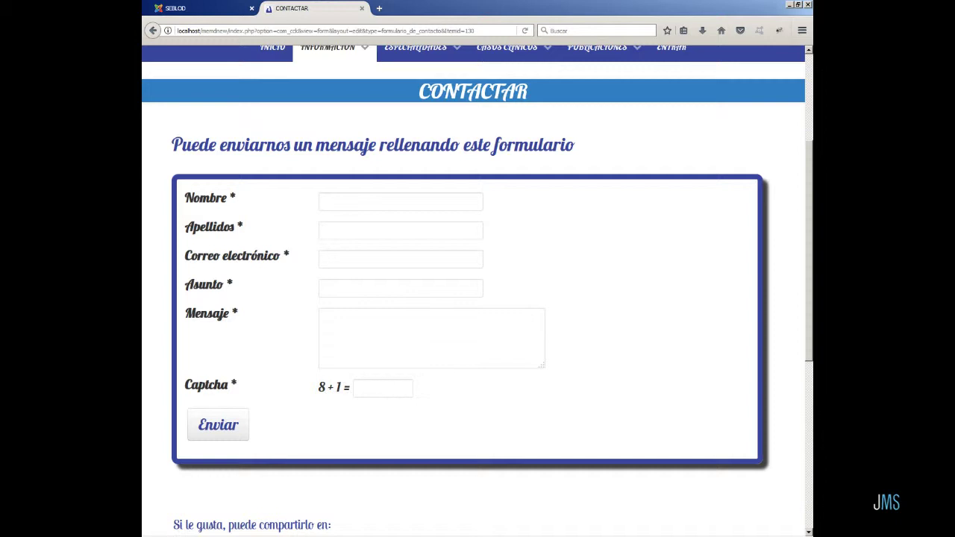
Open the Ver Todos overview of the Equipo Medico section
mouse_move(340, 53)
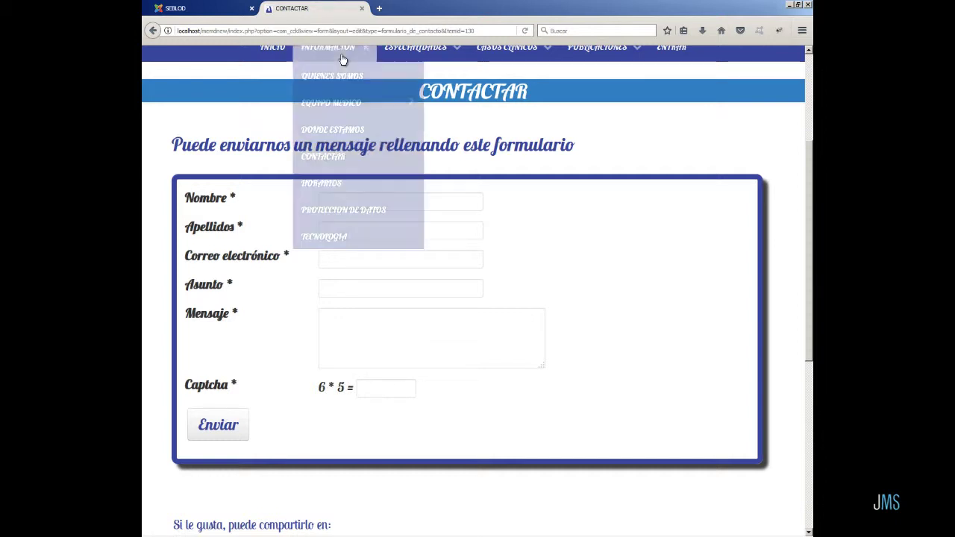
mouse_move(358, 102)
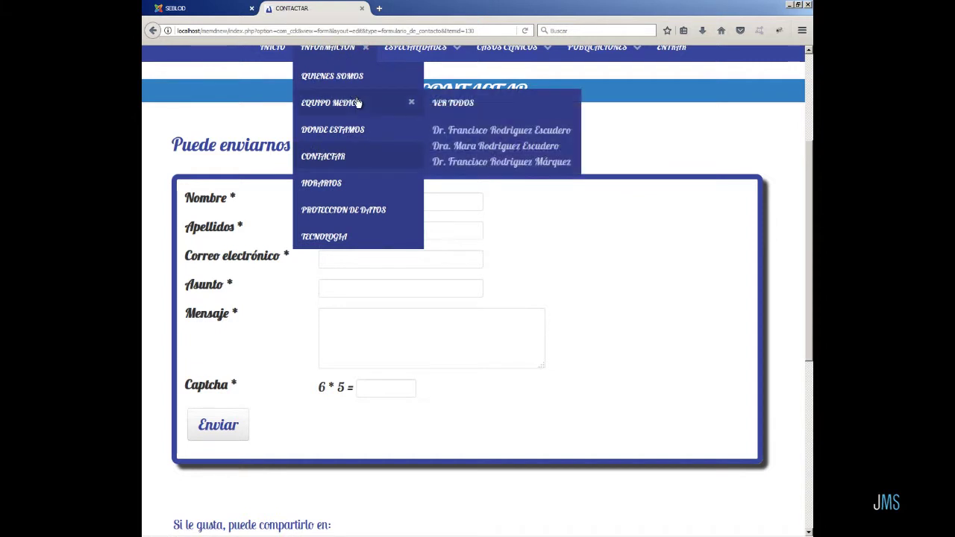
click(472, 107)
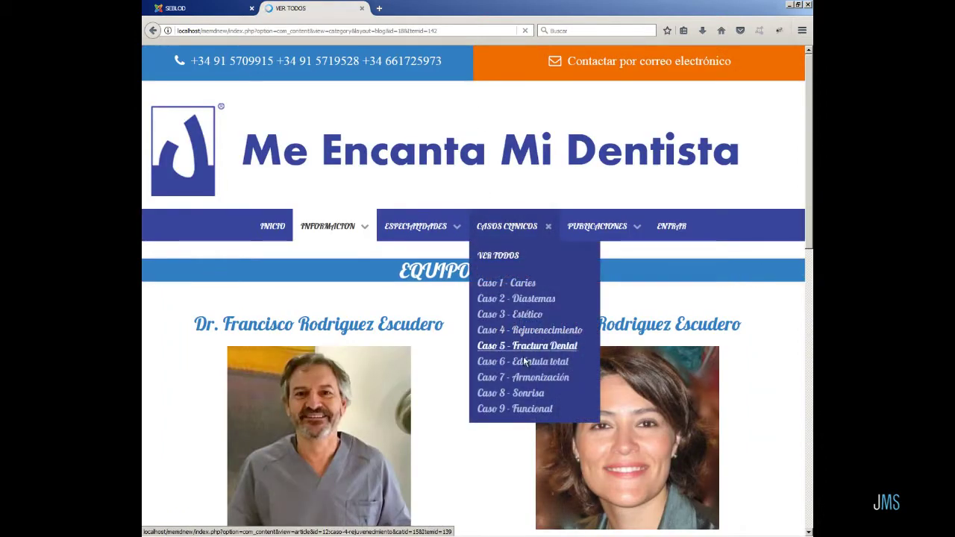
Go to the overview of all Casos Clinicos and open the article Caso 8 - Sonrisa
scroll(563, 422, down, 2)
key(alt+Left)
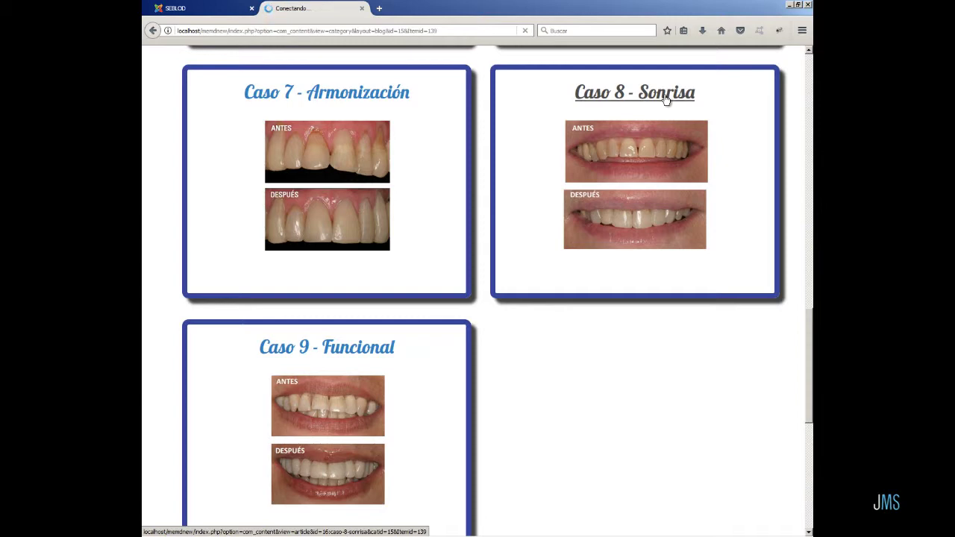
click(666, 99)
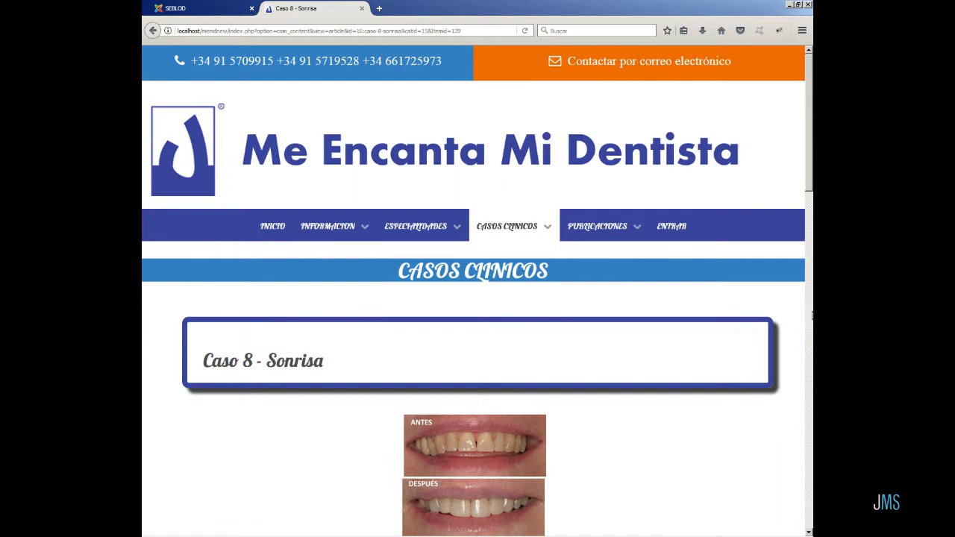
Examine the Caso 8 - Sonrisa article, its question form and the list of comments and replies
scroll(782, 305, down, 5)
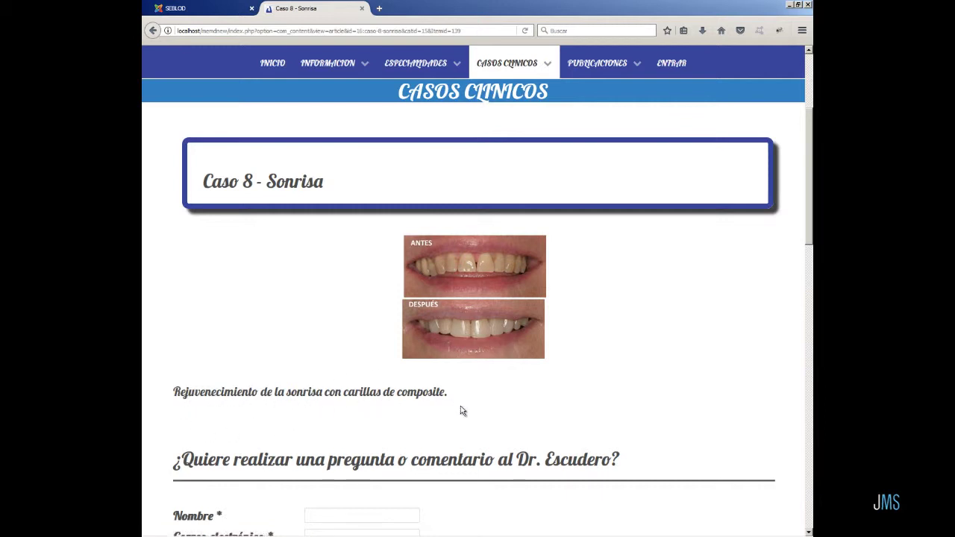
scroll(764, 403, down, 3)
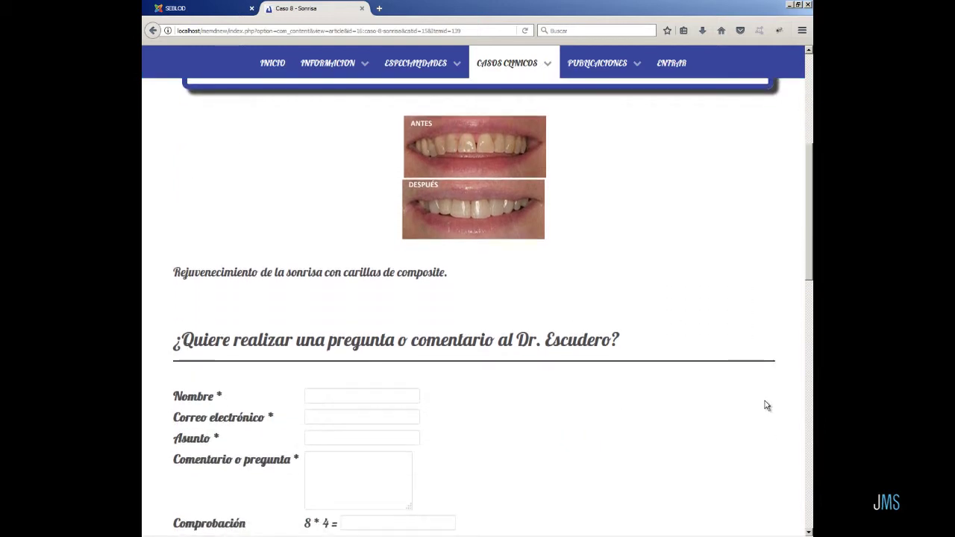
scroll(765, 401, down, 4)
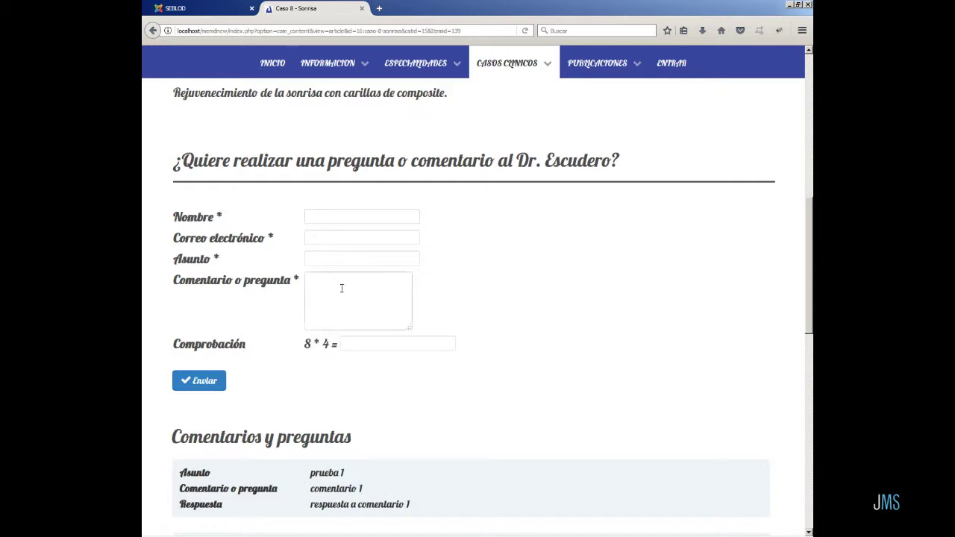
scroll(597, 376, down, 4)
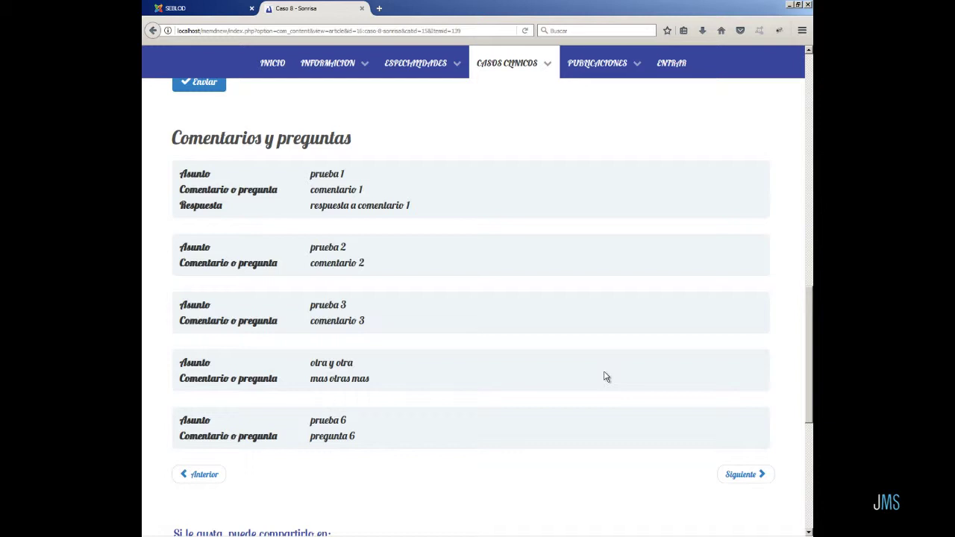
scroll(604, 365, up, 10)
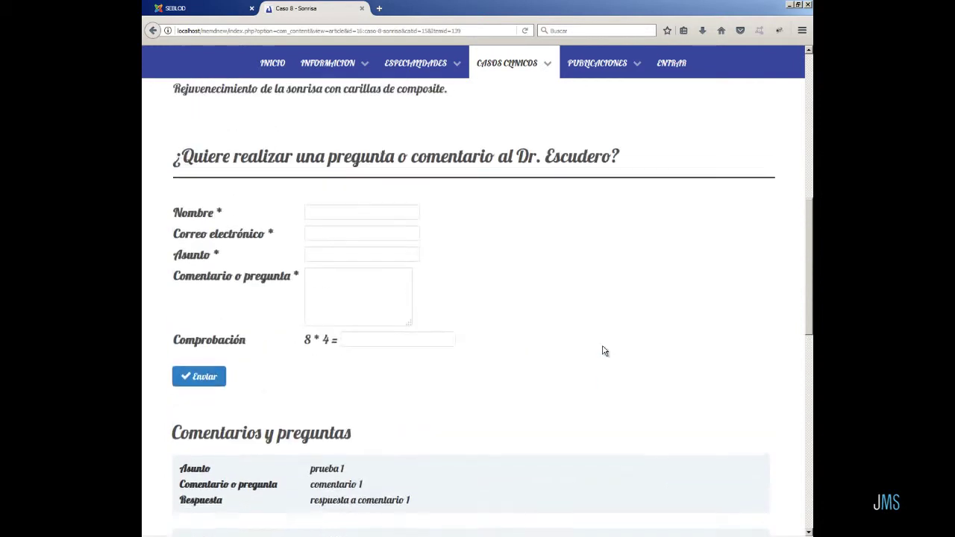
Go to Publicaciones en Prensa and open the first part of the article on Ferulización con carillas de composite
mouse_move(578, 223)
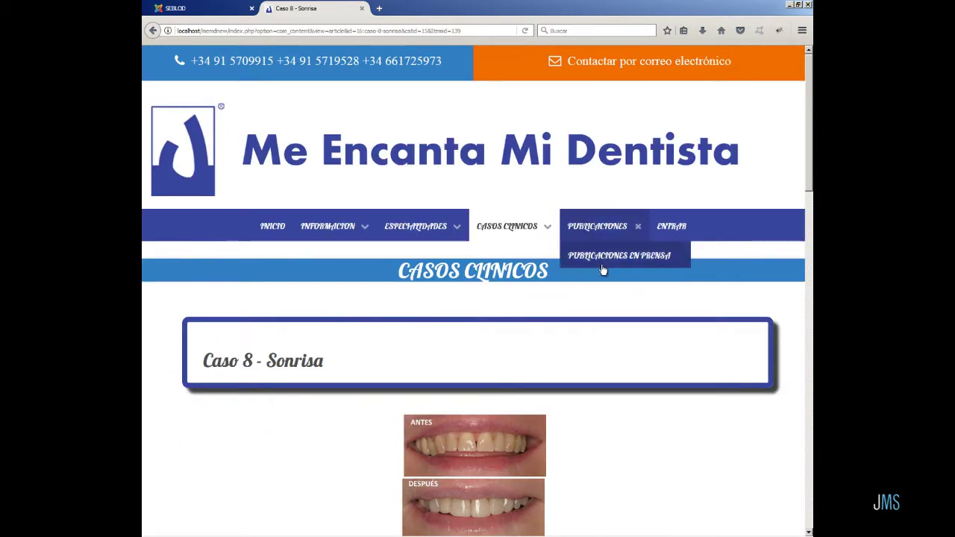
click(602, 259)
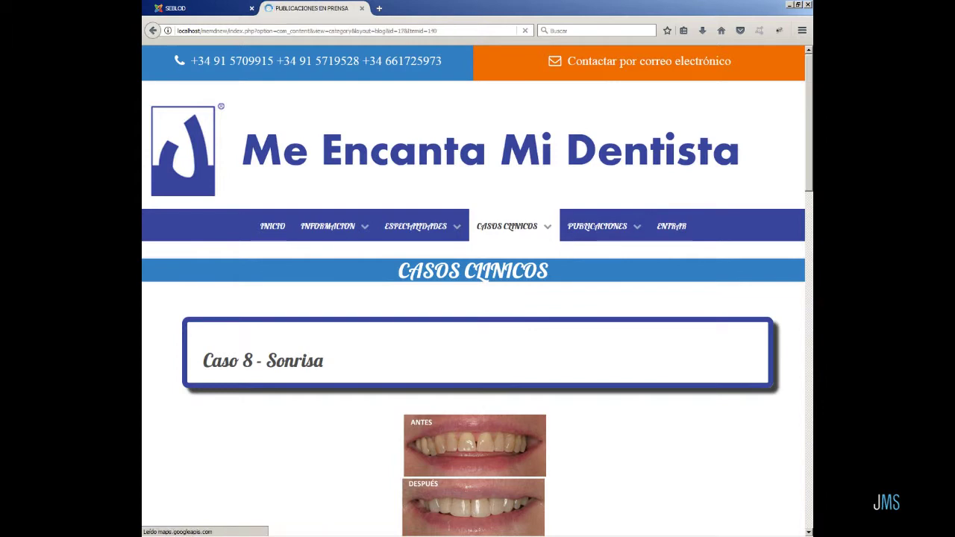
scroll(445, 383, down, 3)
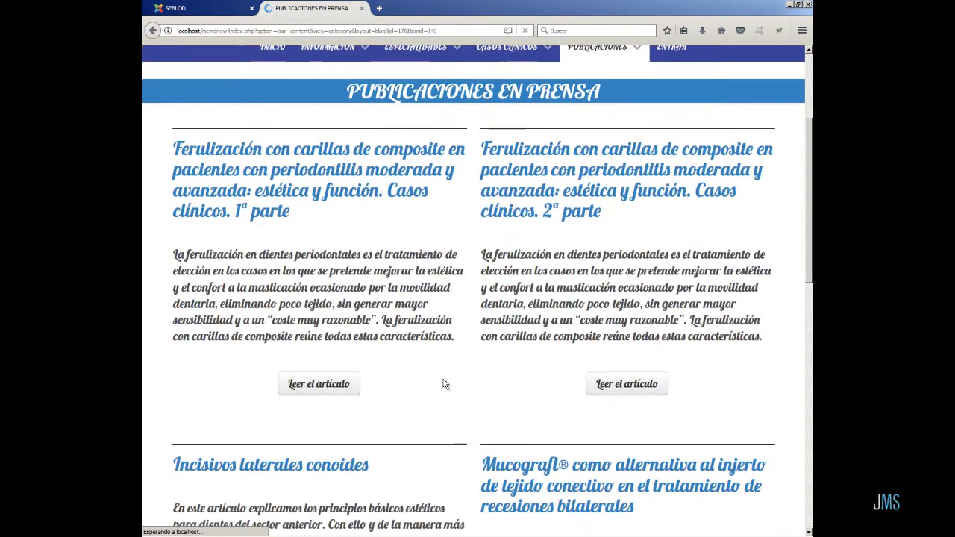
click(379, 170)
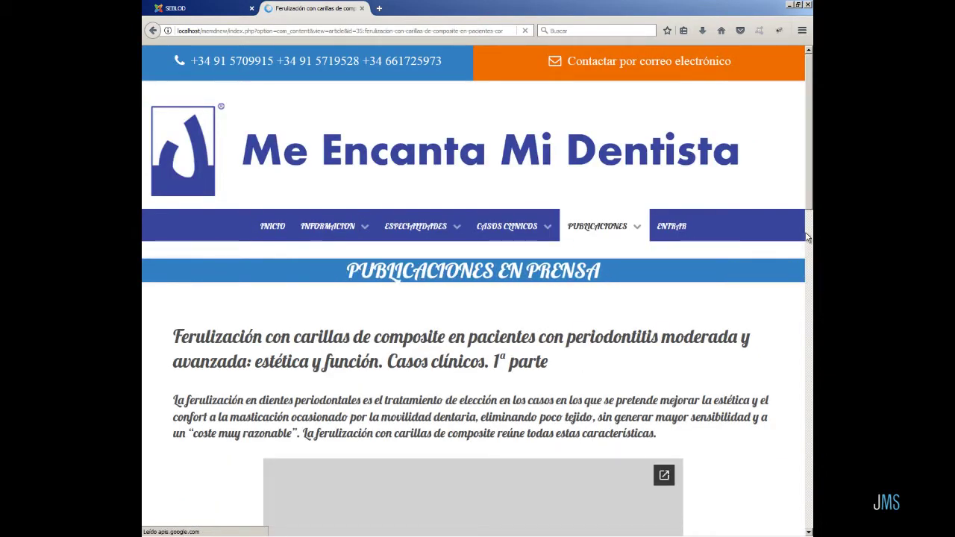
Read through the article's embedded document down to the bibliography, and return to the beginning of the page
scroll(778, 318, down, 5)
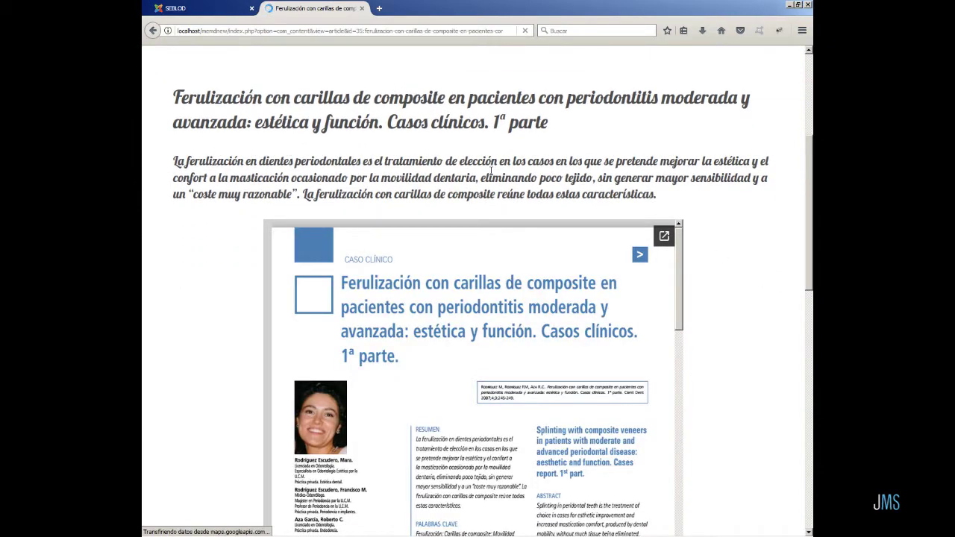
scroll(499, 172, down, 2)
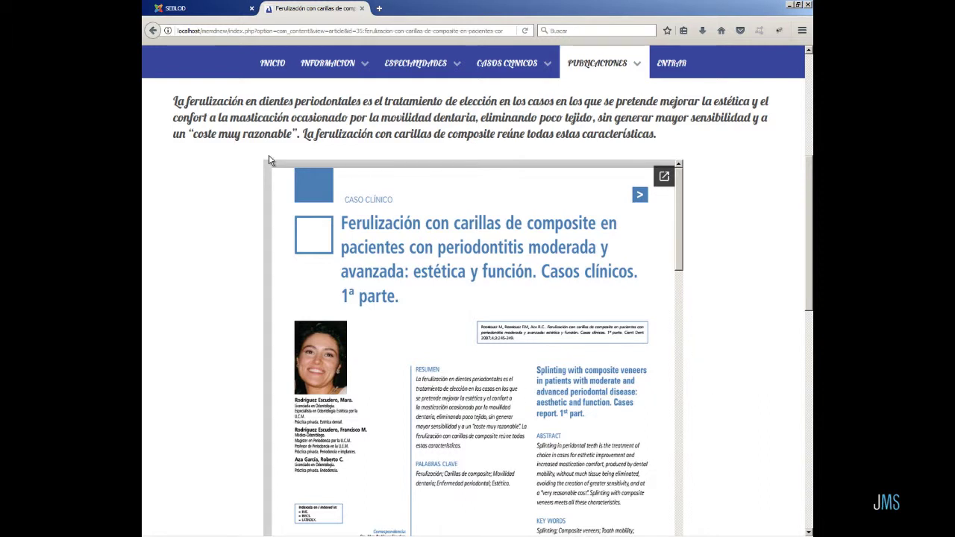
scroll(718, 442, down, 3)
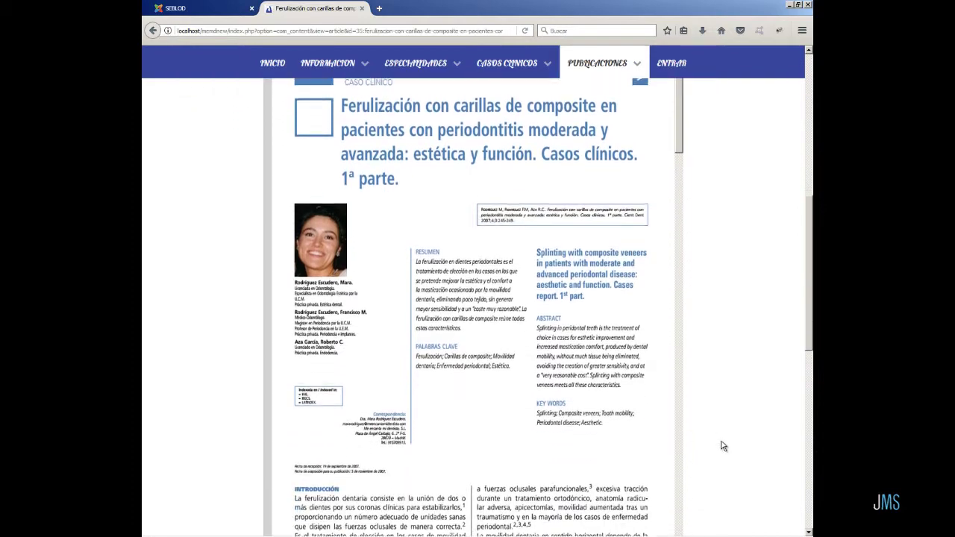
scroll(728, 434, up, 1)
scroll(731, 435, up, 1)
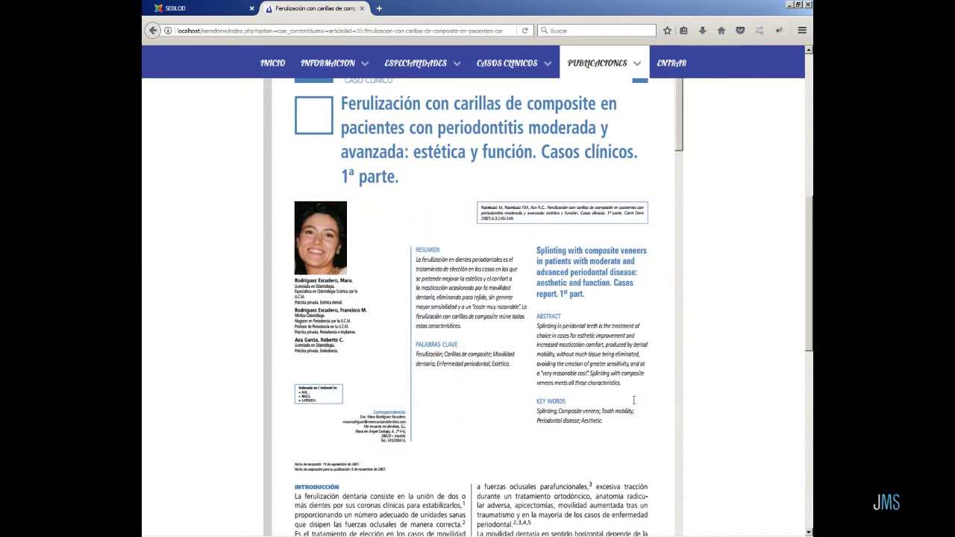
scroll(514, 347, down, 5)
scroll(514, 348, down, 12)
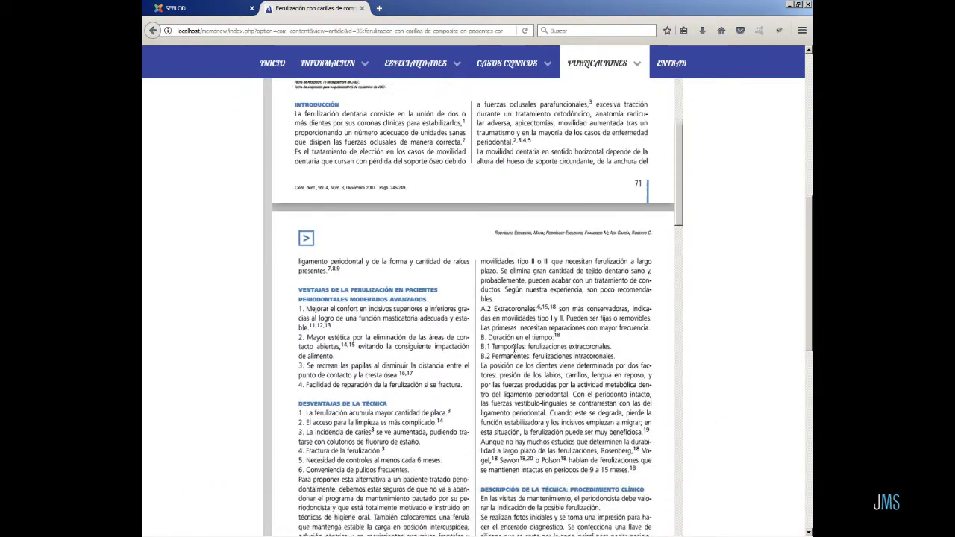
scroll(514, 348, down, 14)
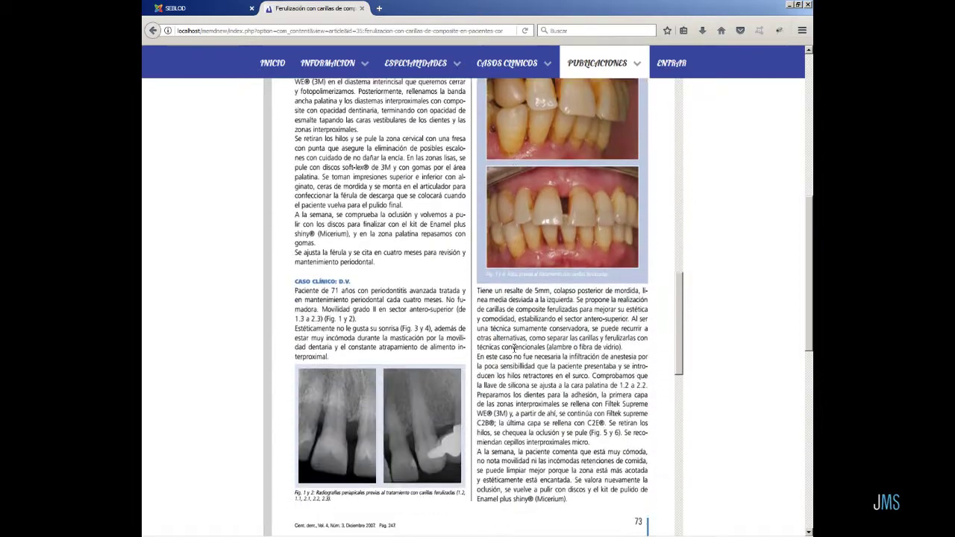
scroll(514, 348, down, 10)
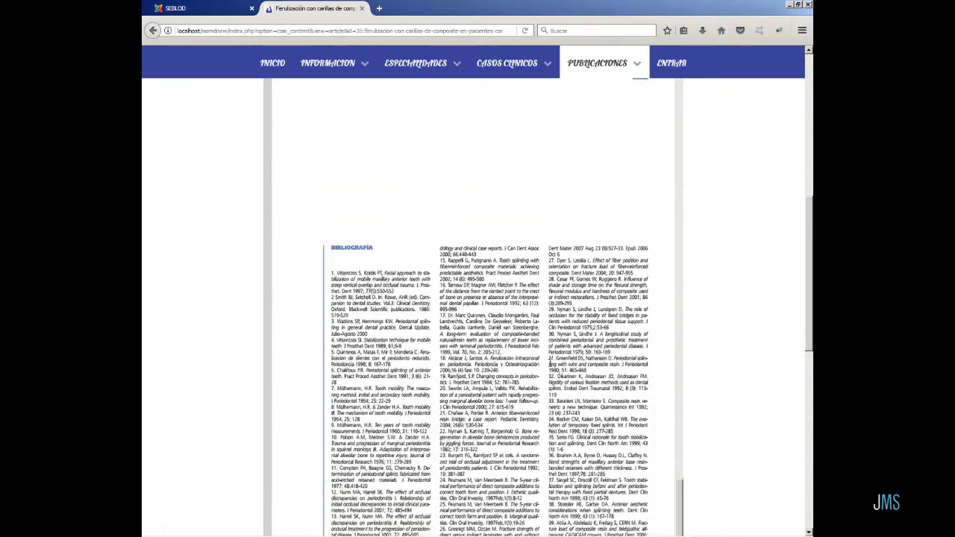
drag(810, 326, 810, 96)
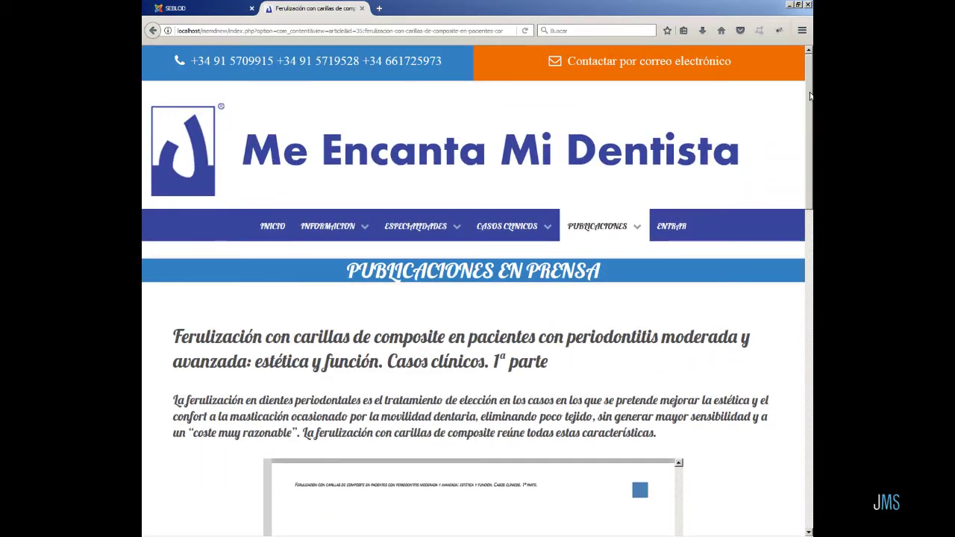
Bring up the download prompt for the article's PDF, ferulizacion1.pdf, cancel it and return to the beginning of the page
scroll(810, 96, down, 8)
scroll(238, 406, down, 2)
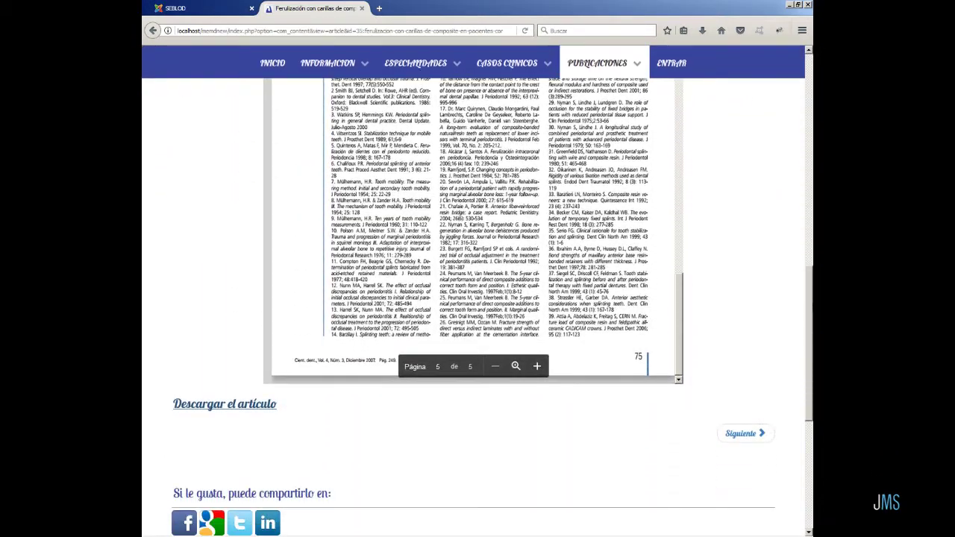
click(238, 406)
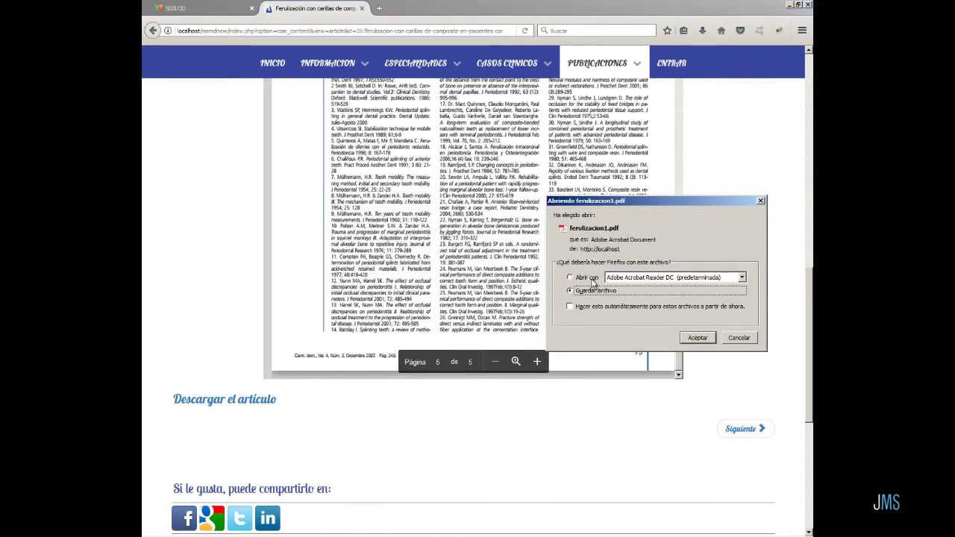
click(749, 340)
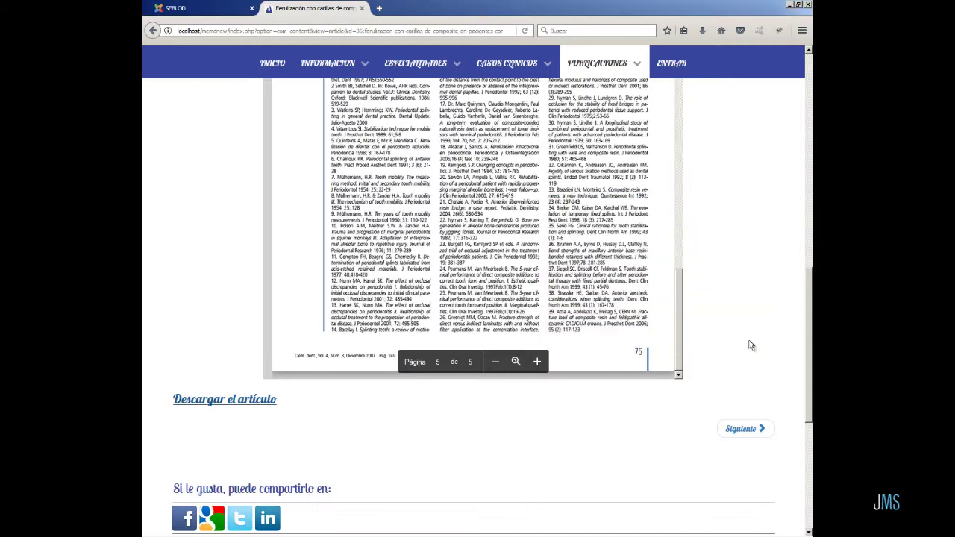
scroll(811, 310, up, 15)
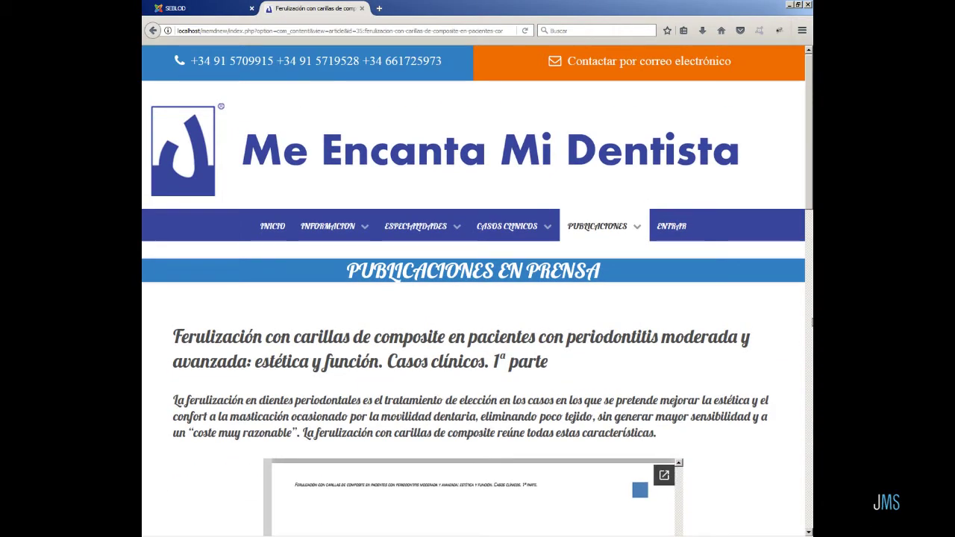
Go to the overview of all Casos Clinicos and view the article Caso 2 - Diastemas
mouse_move(514, 229)
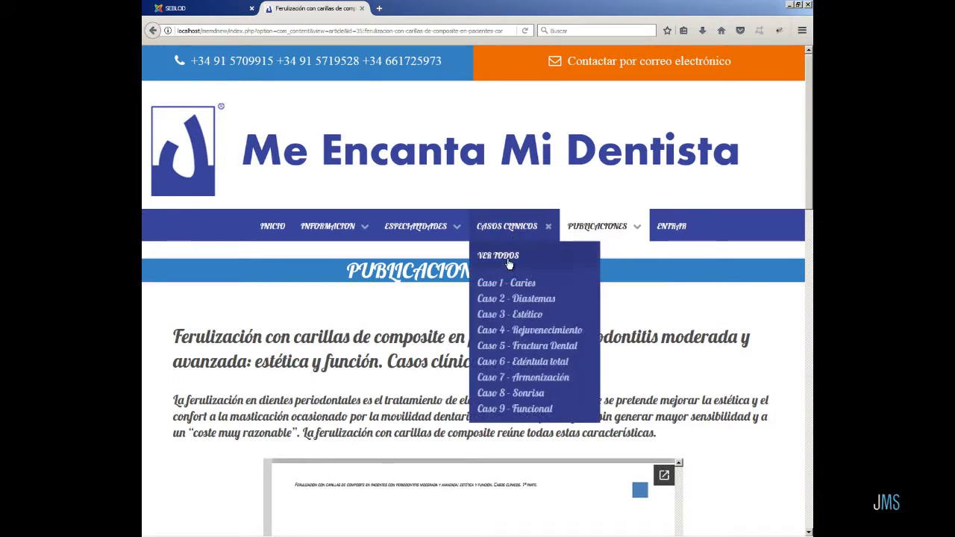
click(504, 258)
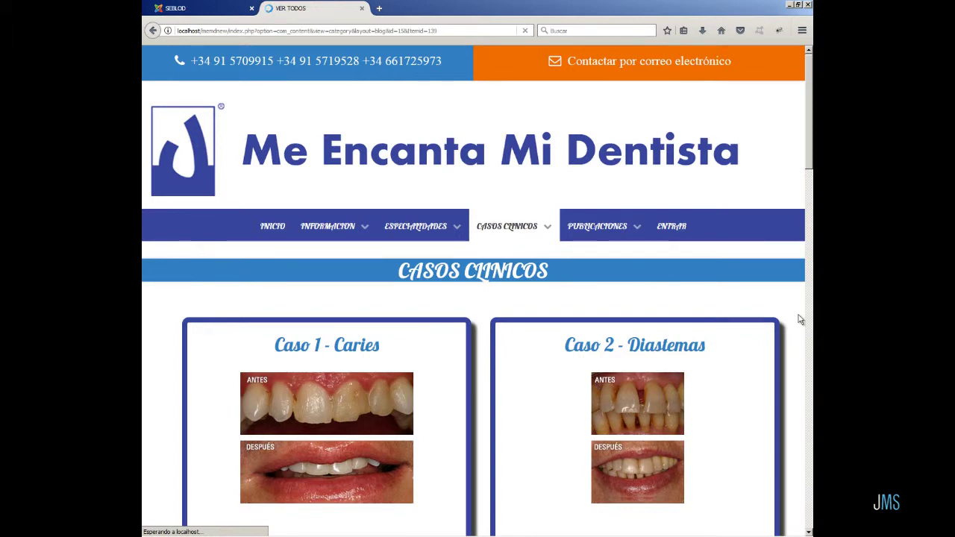
scroll(799, 337, down, 2)
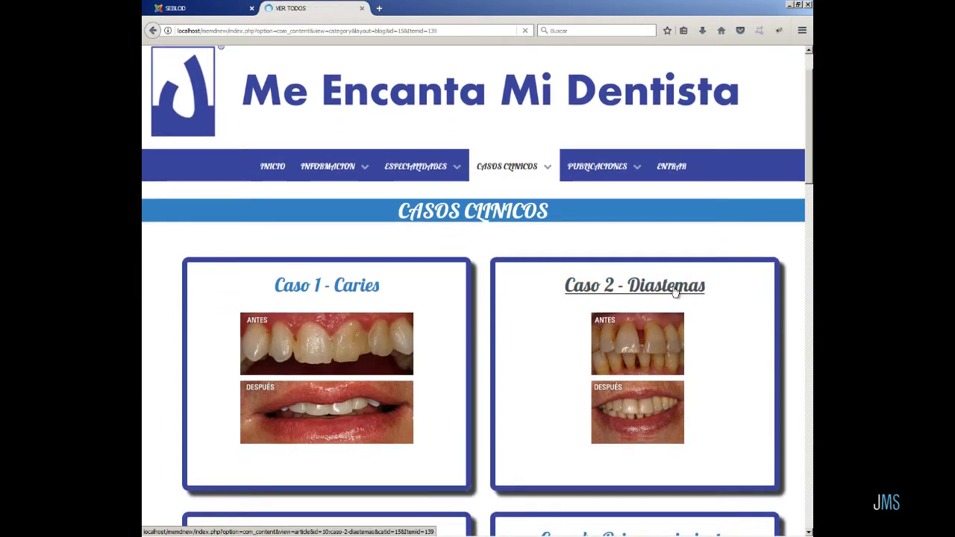
click(674, 291)
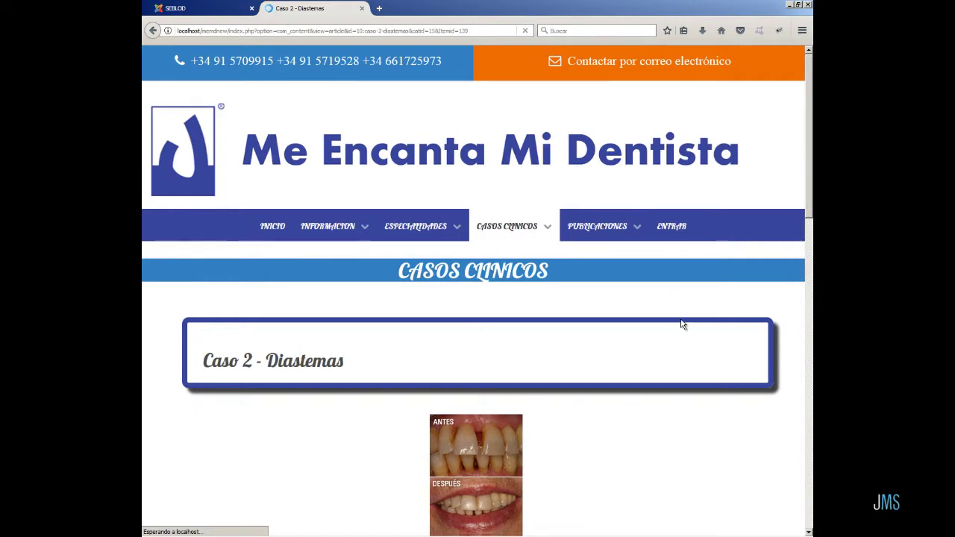
scroll(694, 426, down, 3)
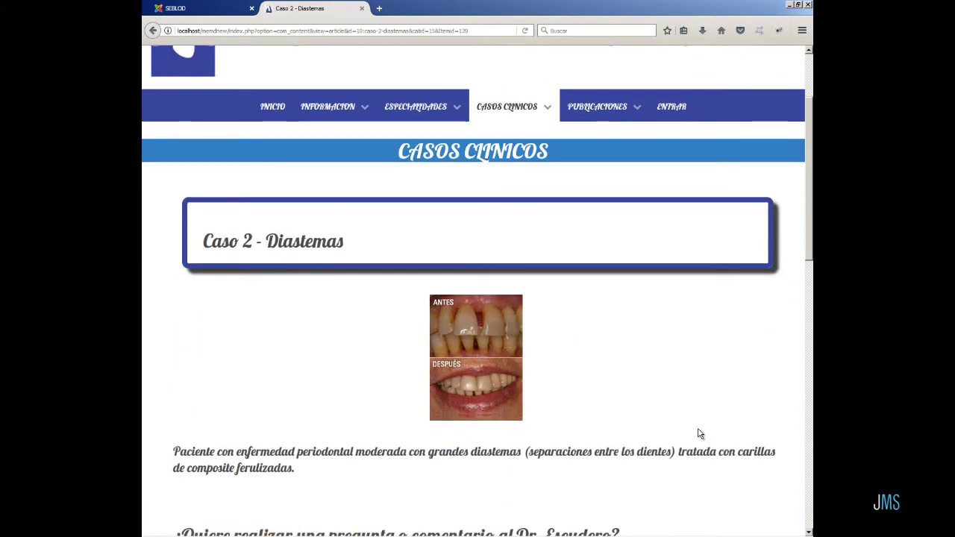
scroll(698, 434, up, 3)
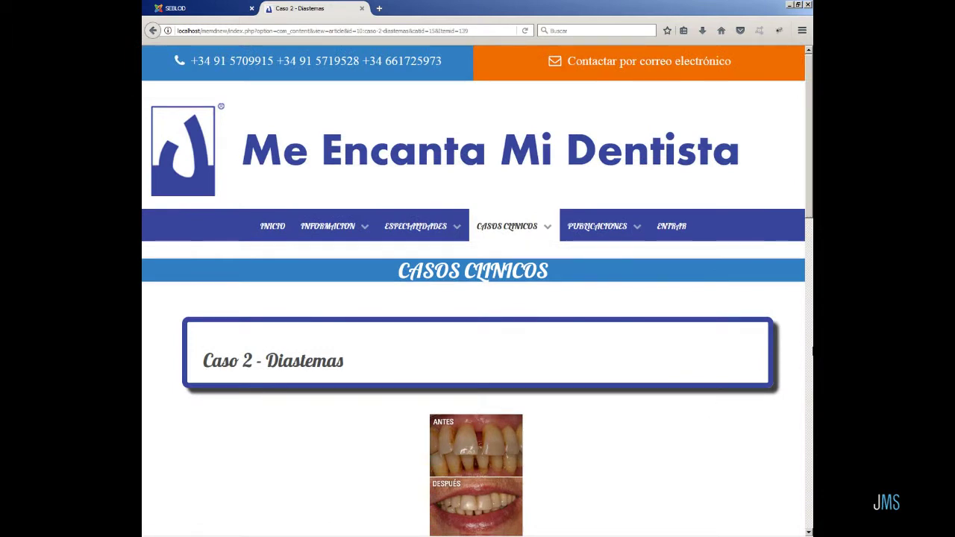
Log in to the site with the saved super account, filling in the username and the account password
click(672, 231)
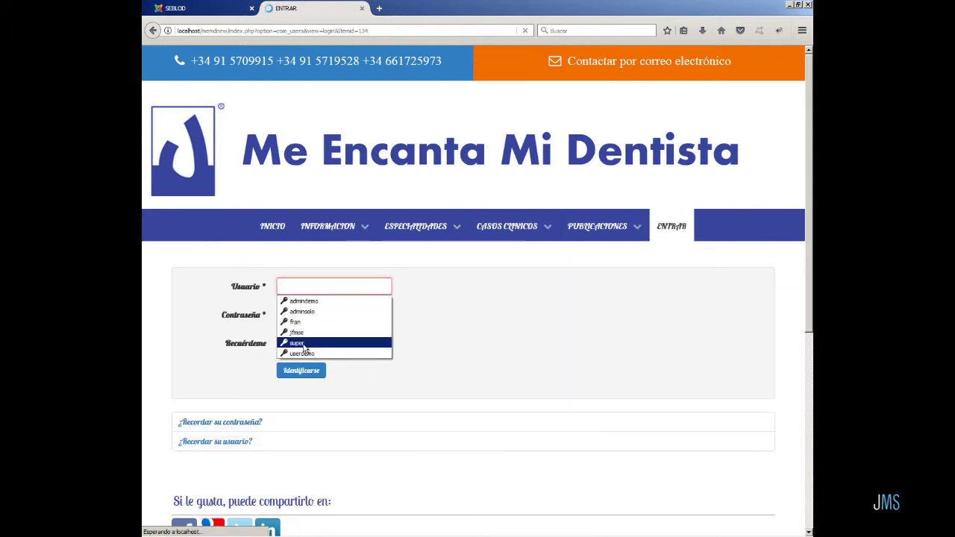
click(304, 348)
click(301, 370)
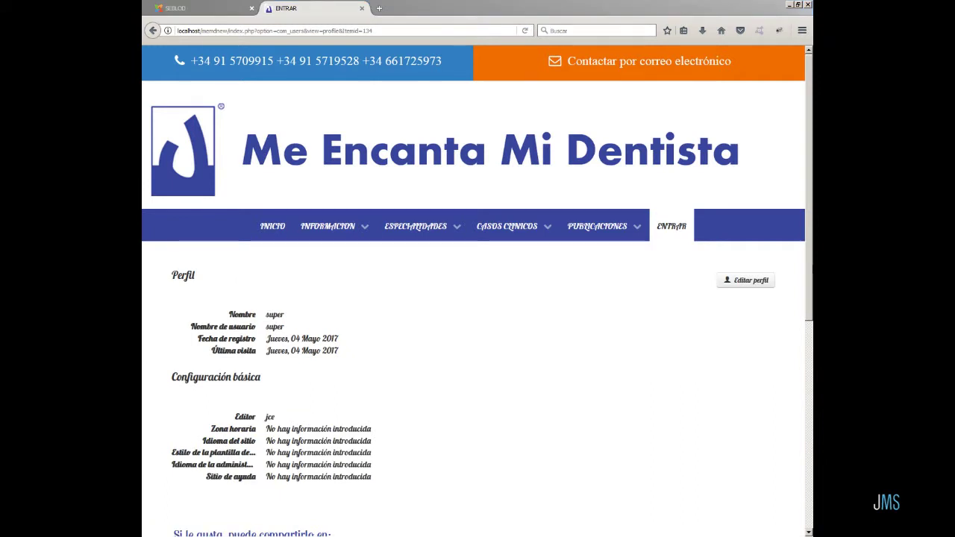
Open the form for creating a new clinical case and examine its fields, the Foto del antes file selection and the description editor
mouse_move(502, 224)
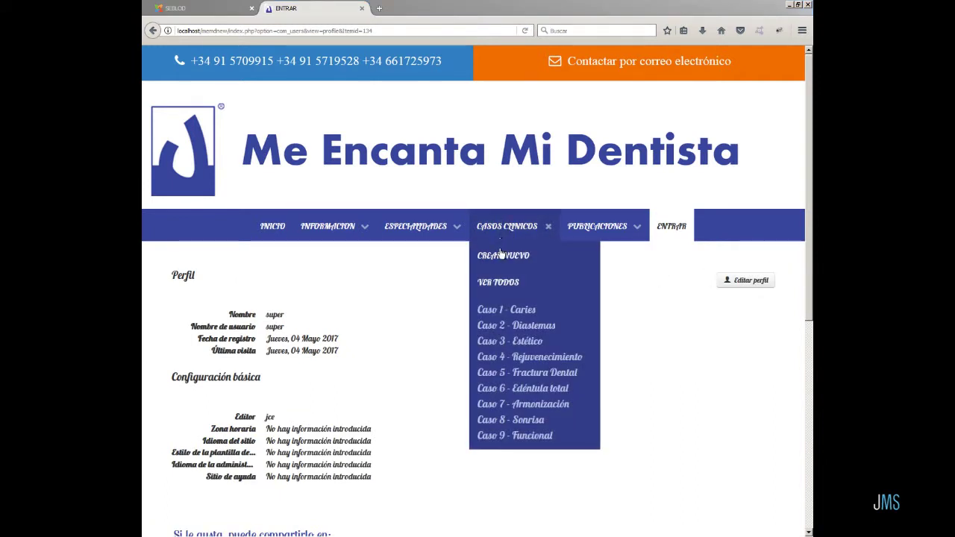
click(503, 256)
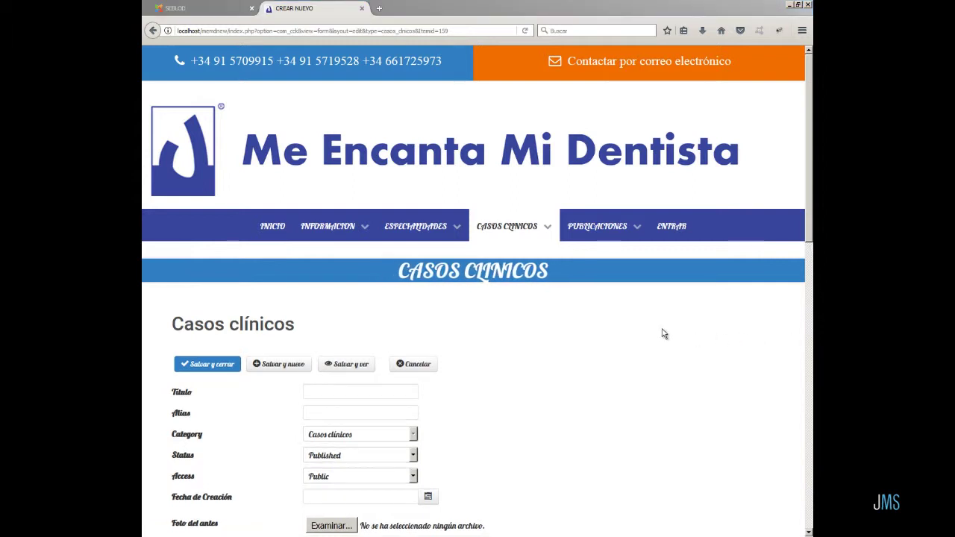
scroll(659, 334, down, 5)
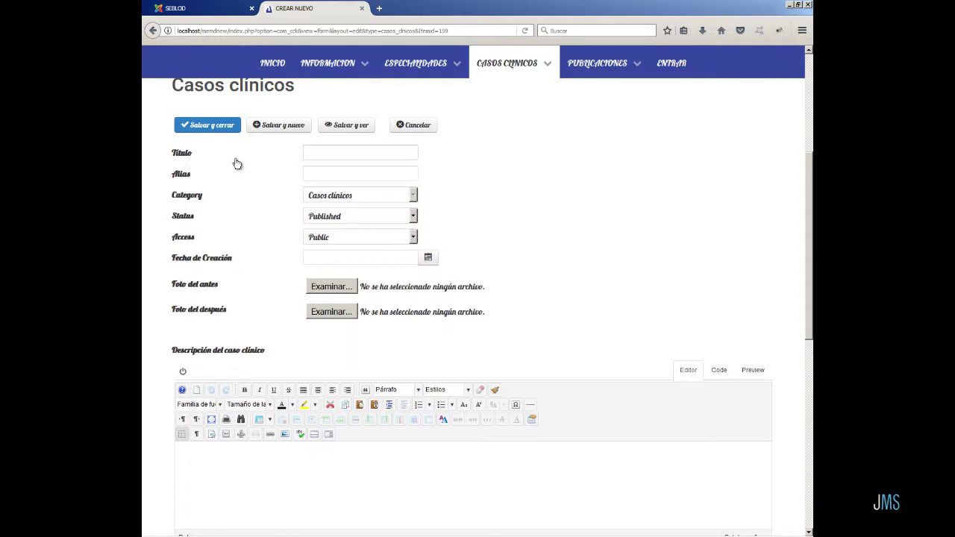
click(340, 179)
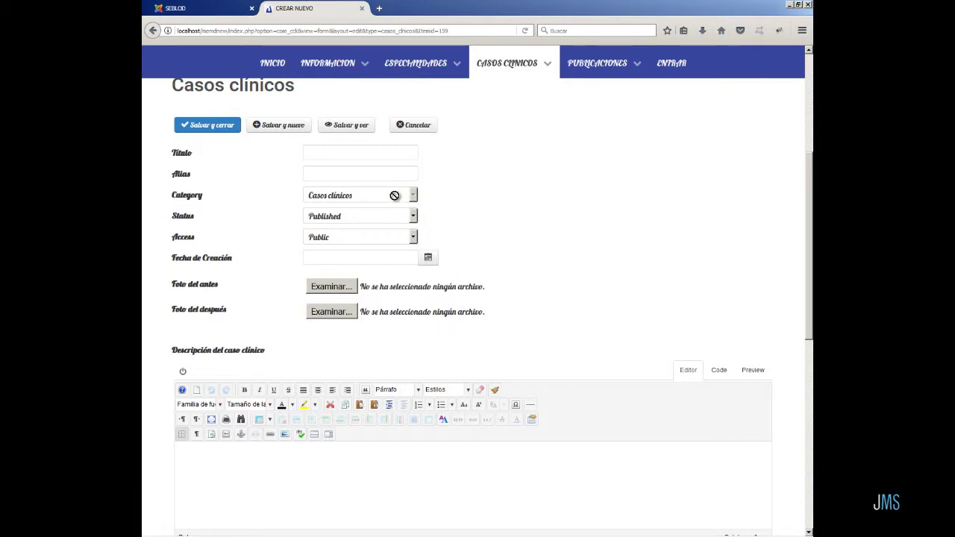
click(332, 288)
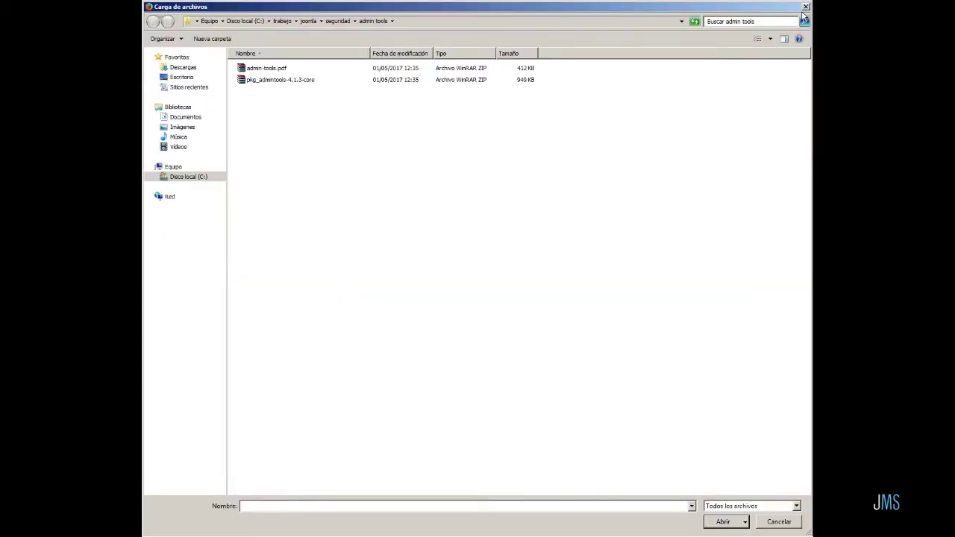
click(805, 7)
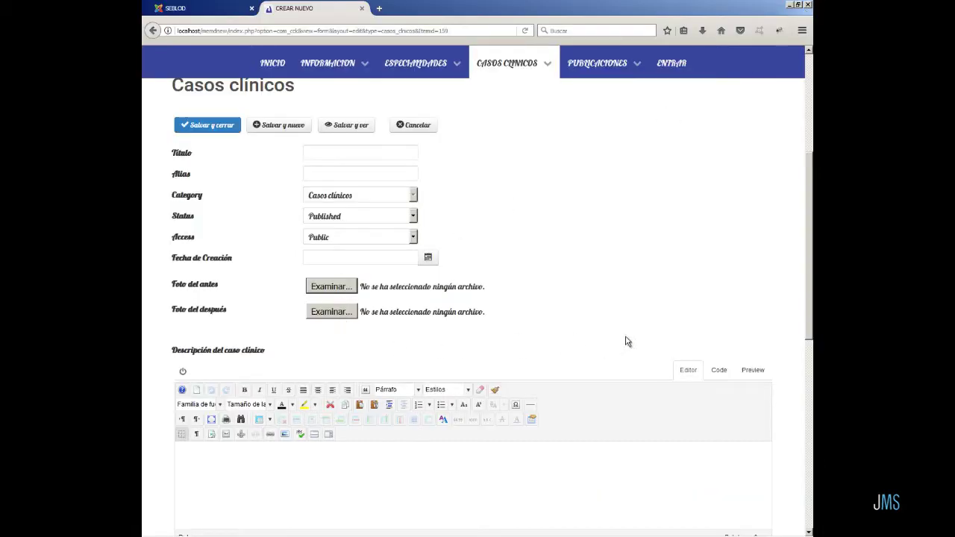
scroll(625, 339, down, 5)
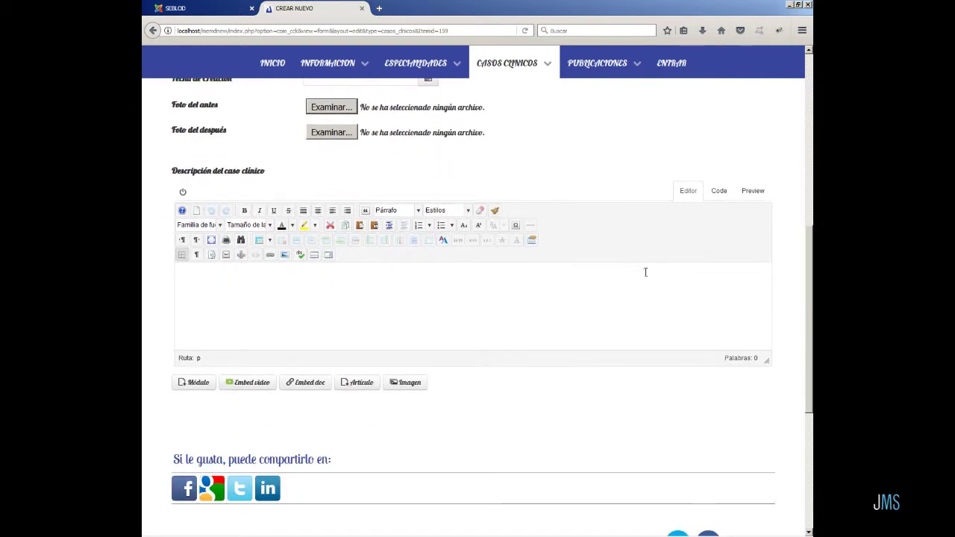
scroll(645, 272, up, 5)
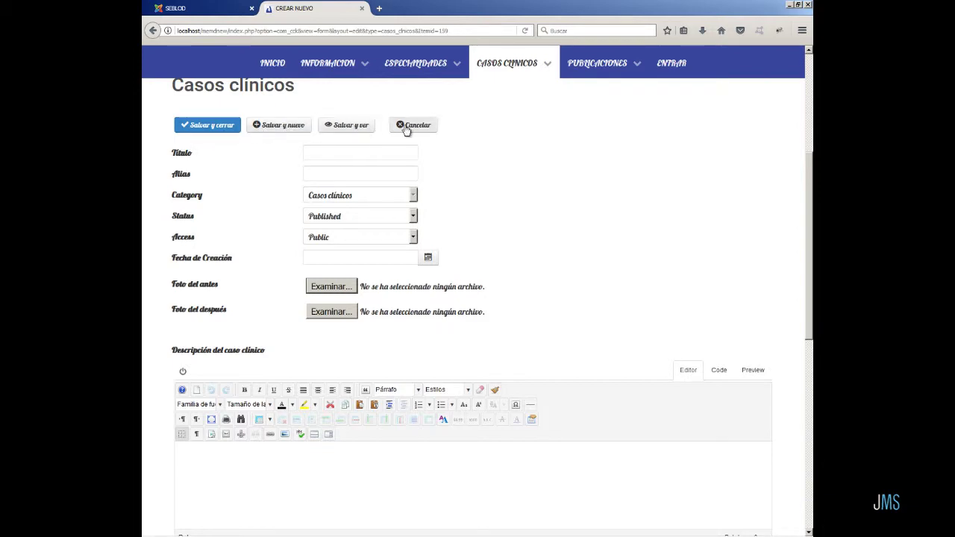
scroll(735, 172, up, 7)
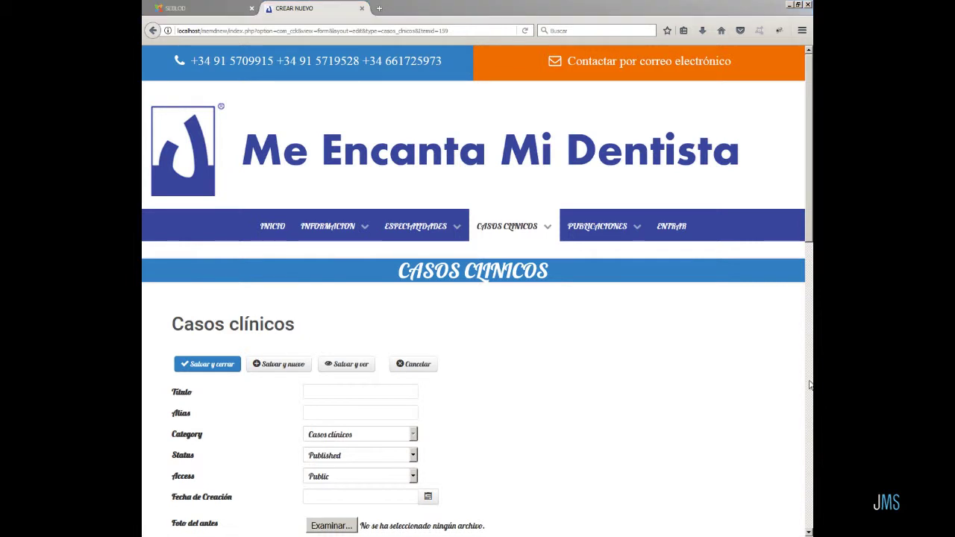
Go to the article Caso 8 - Sonrisa and open it for editing
click(506, 236)
mouse_move(509, 237)
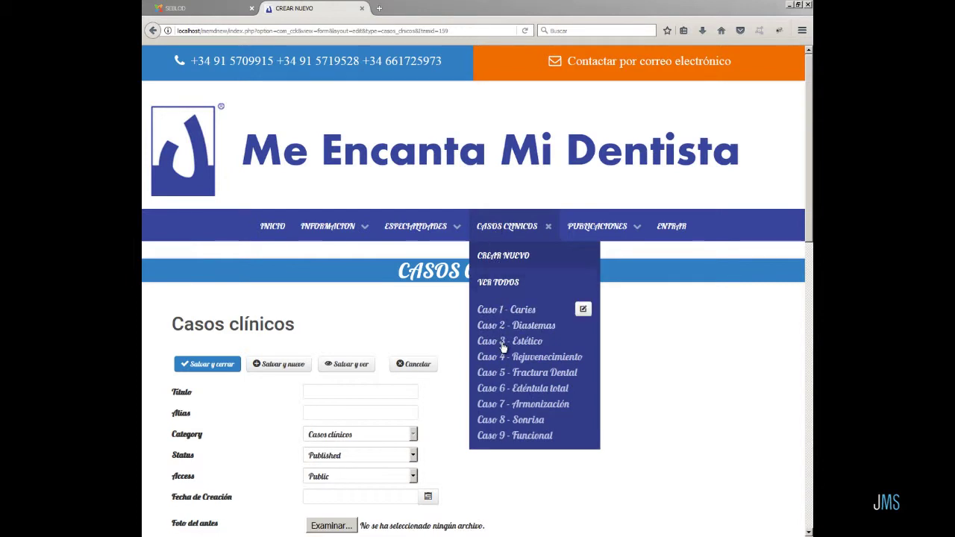
click(500, 422)
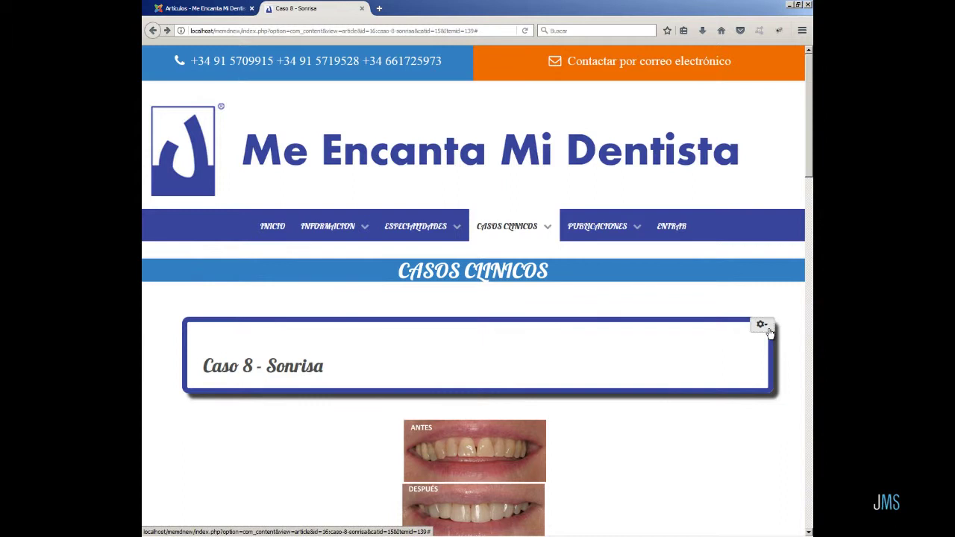
click(761, 324)
click(716, 342)
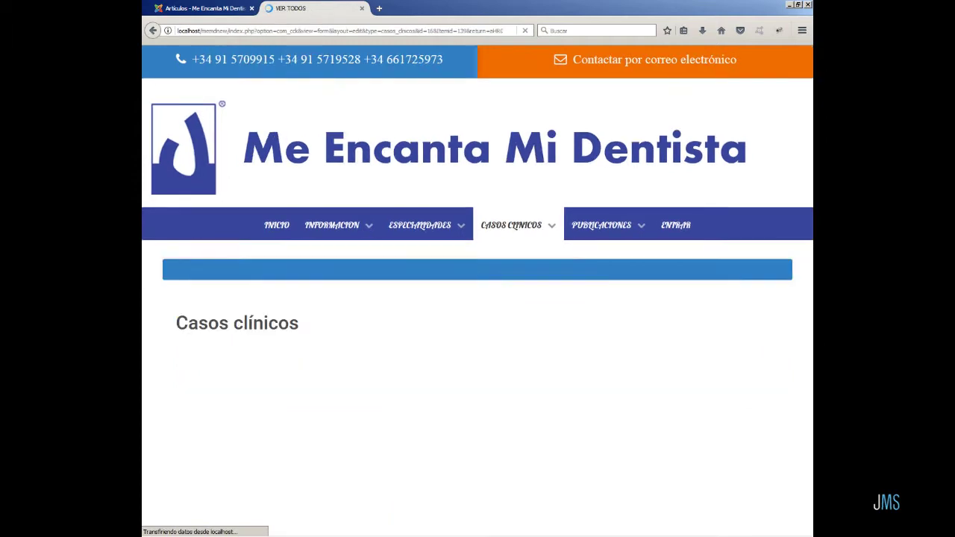
Examine the fields, photos and description in the Caso 8 - Sonrisa edit form, and cancel the editing
scroll(677, 391, down, 3)
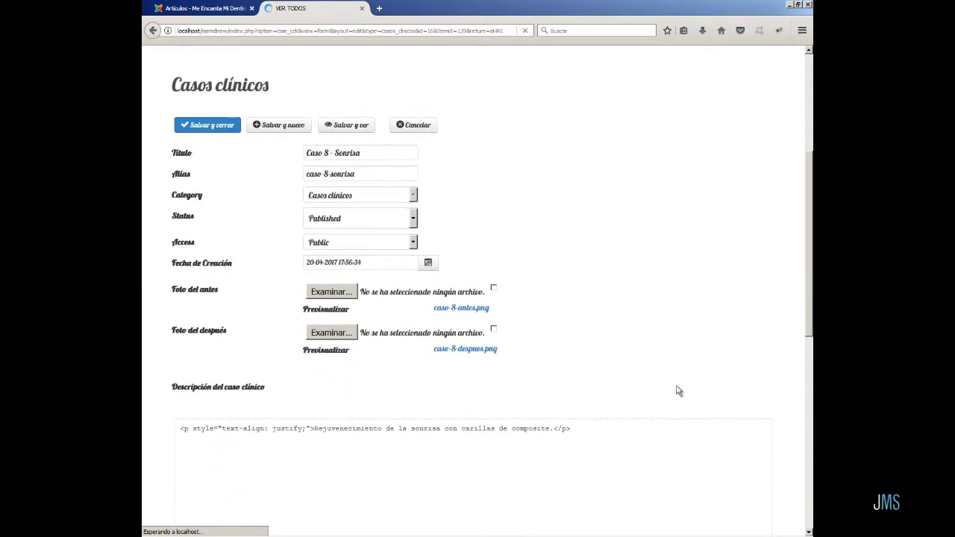
scroll(677, 392, down, 1)
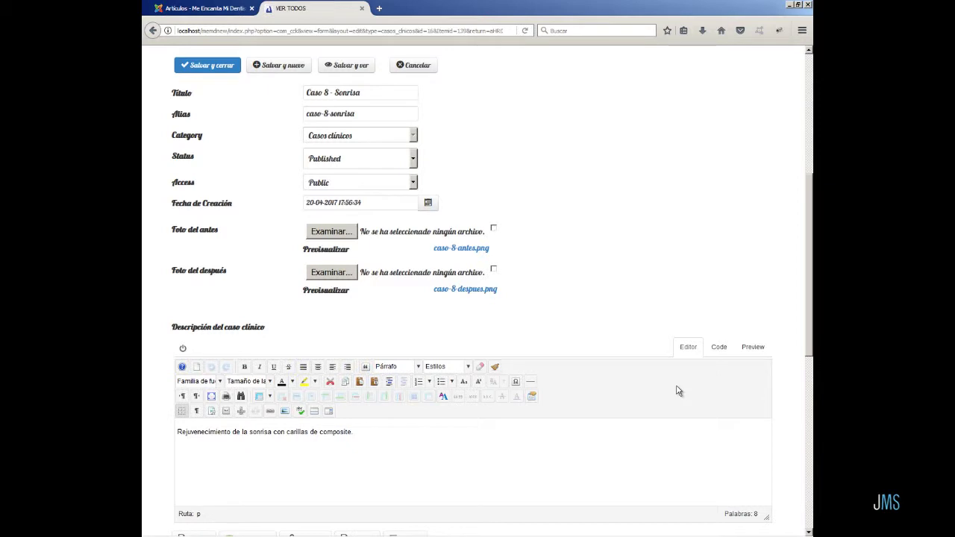
scroll(677, 391, up, 2)
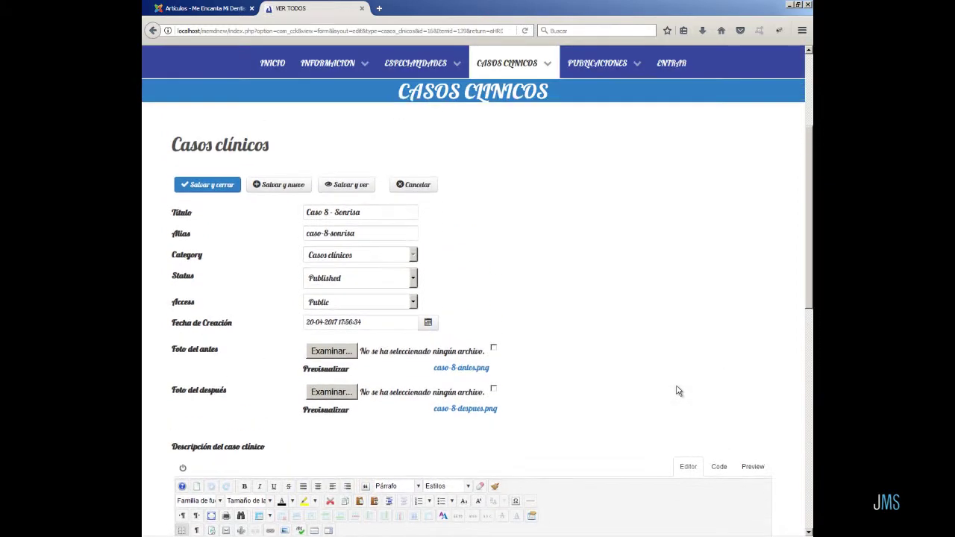
click(414, 192)
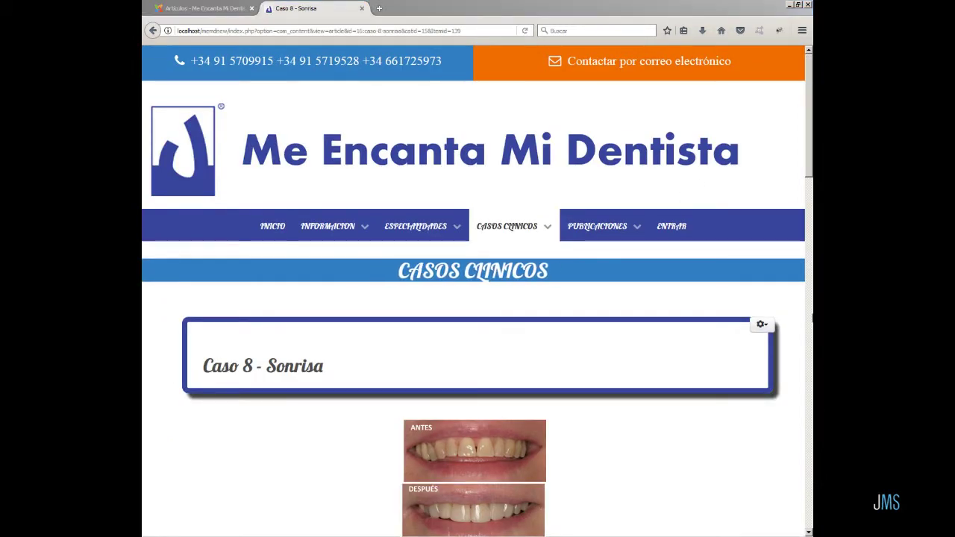
Go to the first doctor's profile under Equipo Medico and open it for editing
mouse_move(328, 226)
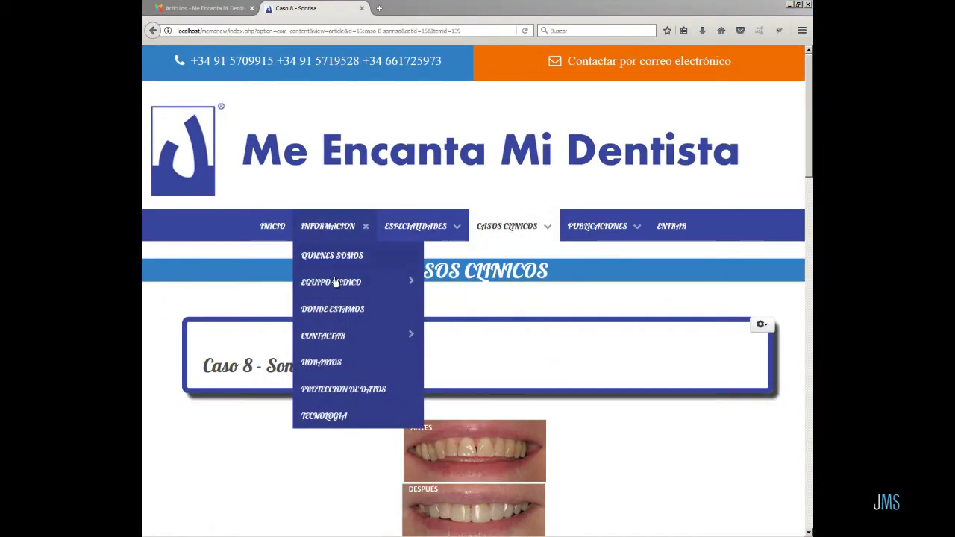
mouse_move(339, 287)
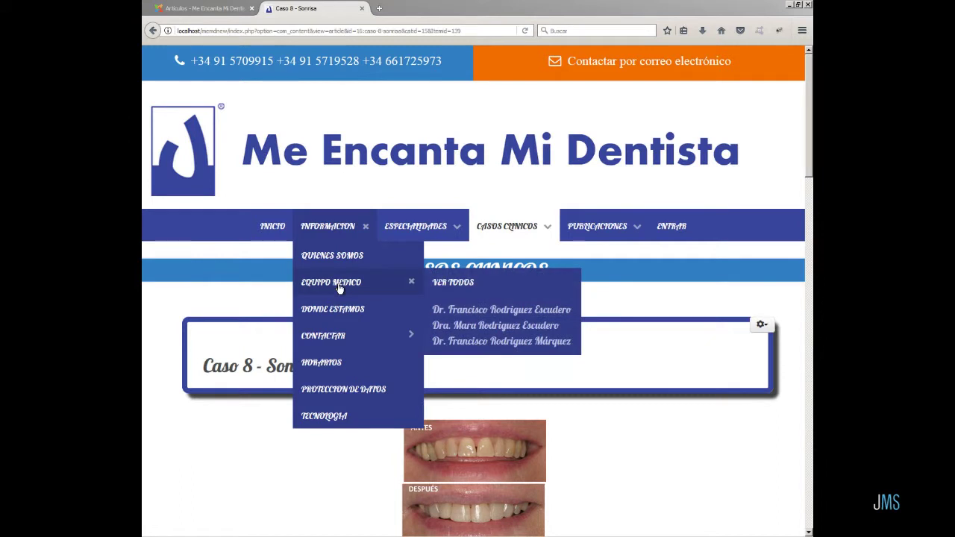
click(485, 314)
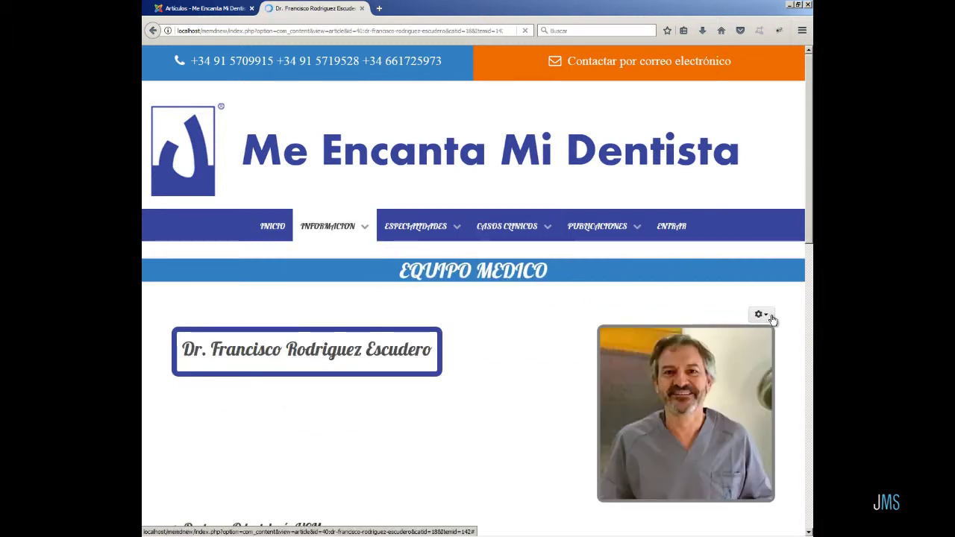
click(765, 318)
click(751, 336)
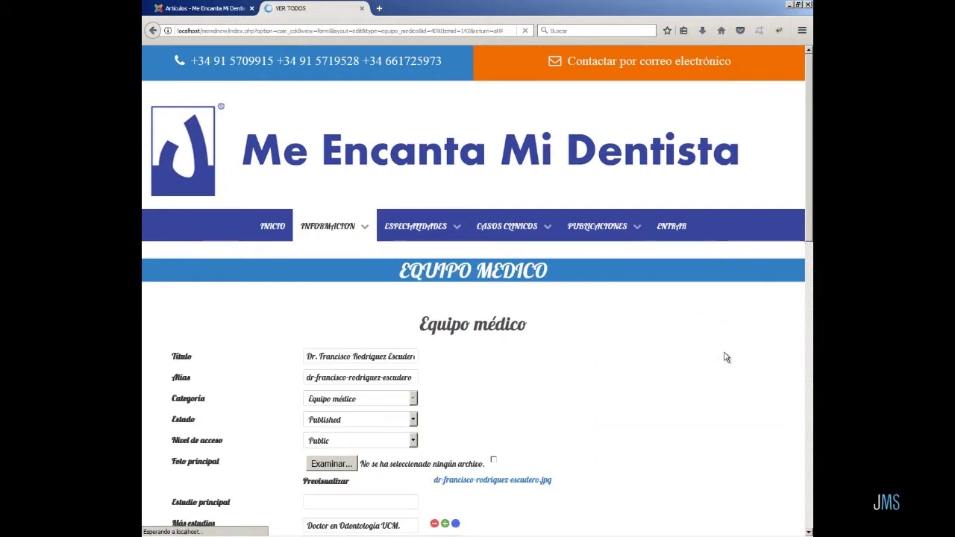
Add two empty entries after the last study in the doctor's Más estudios list
scroll(713, 353, down, 3)
scroll(713, 357, down, 1)
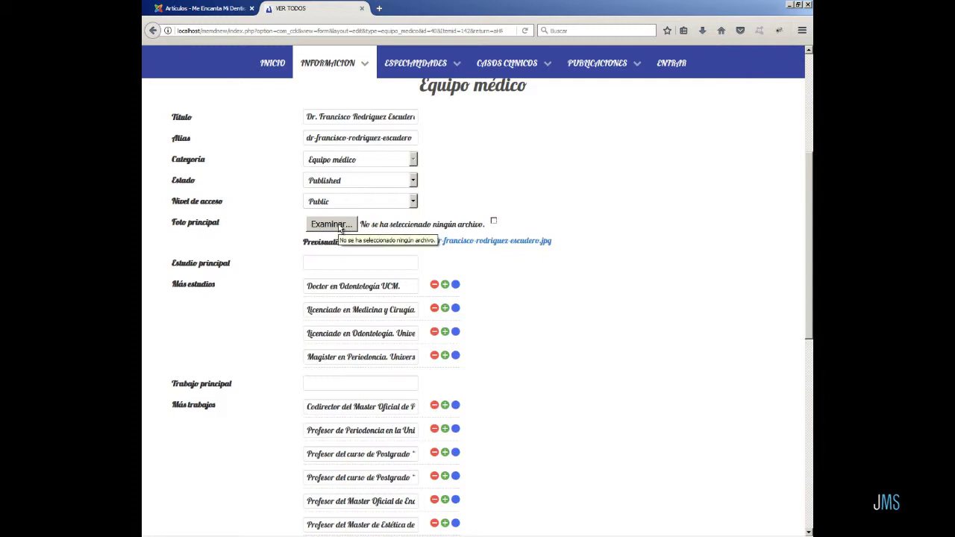
scroll(561, 303, down, 3)
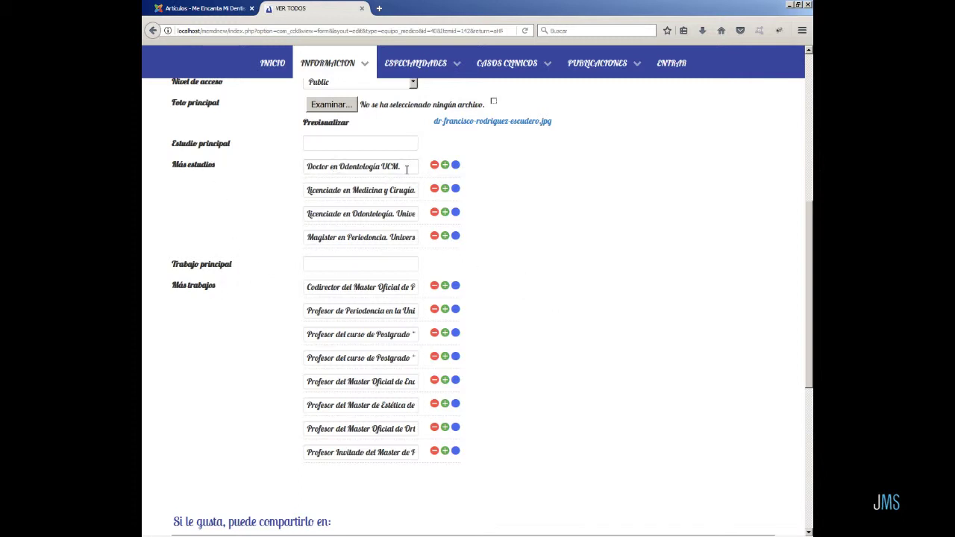
click(445, 236)
click(445, 236)
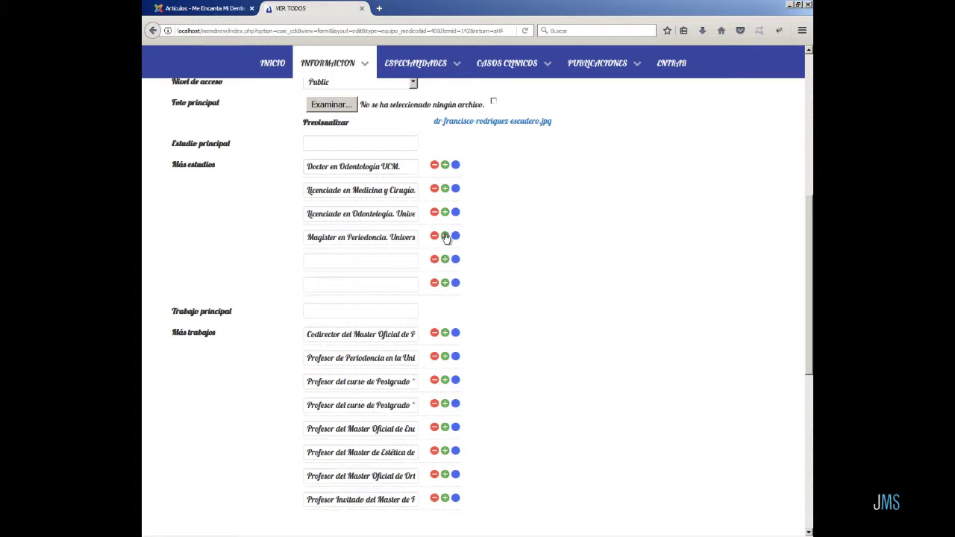
Add one more empty entry to the doctor's Más estudios list, and remove all the empty entries from it
click(445, 236)
click(434, 306)
click(434, 284)
click(434, 260)
Try to reorder the Más estudios list by moving the Magister en Periodoncia entry further down
click(455, 237)
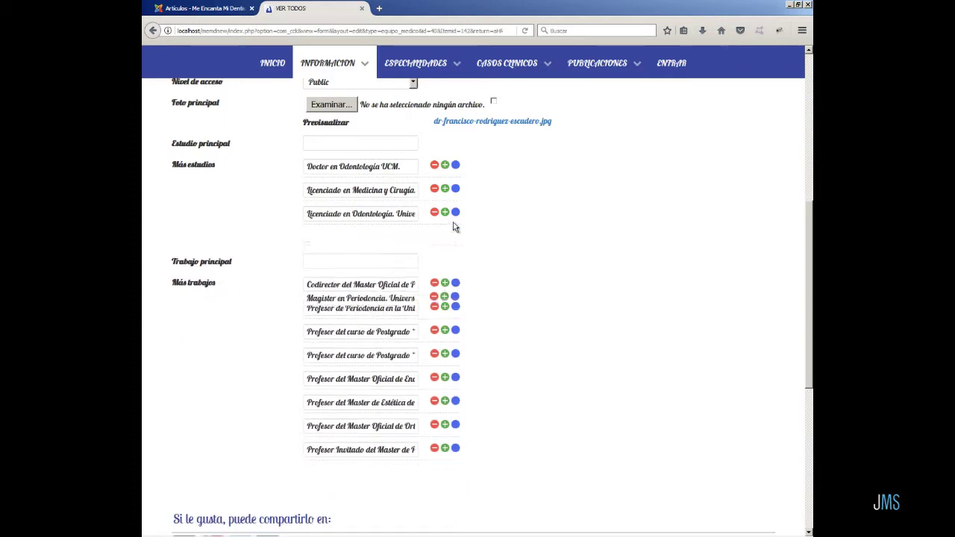
drag(454, 226, 458, 448)
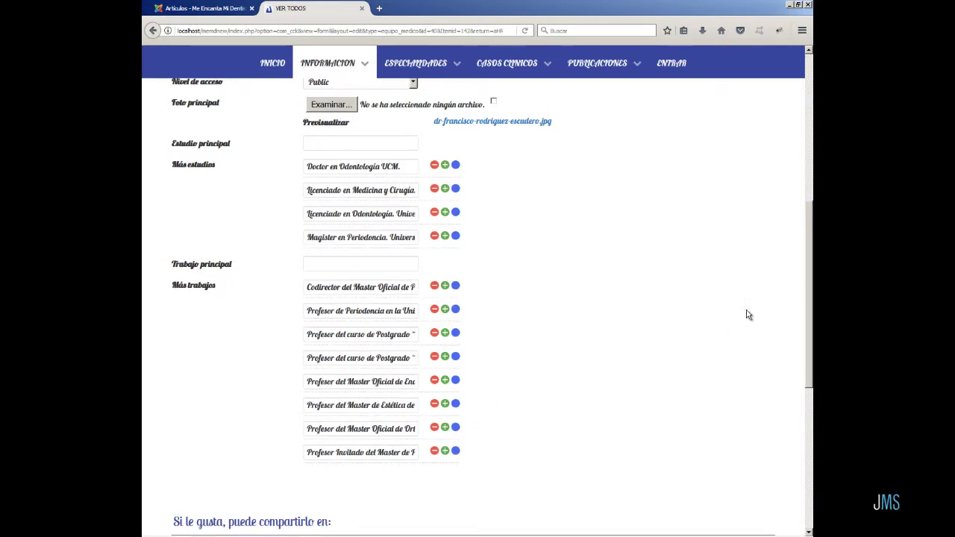
Go to the Gestor de formulario de contacto page under Contactar in the Informacion section
scroll(748, 315, up, 5)
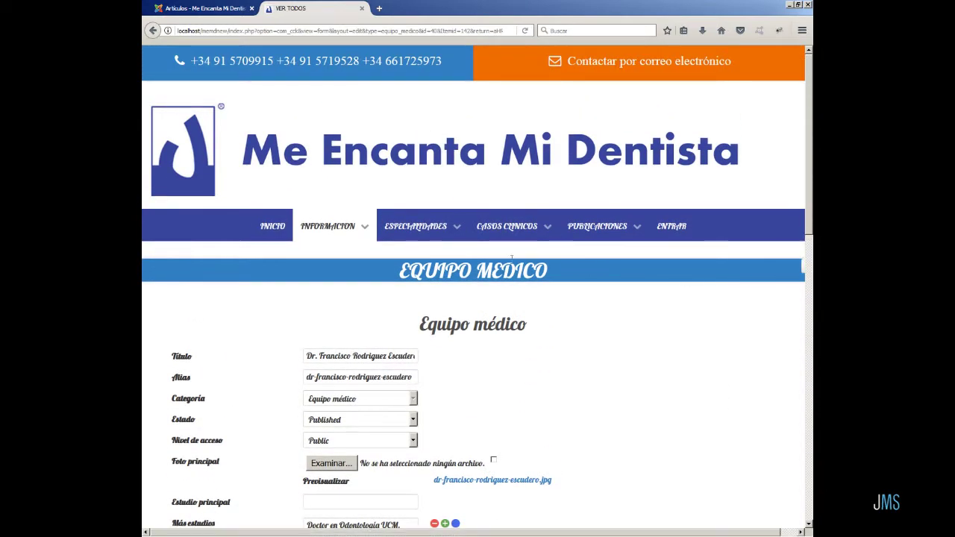
mouse_move(343, 233)
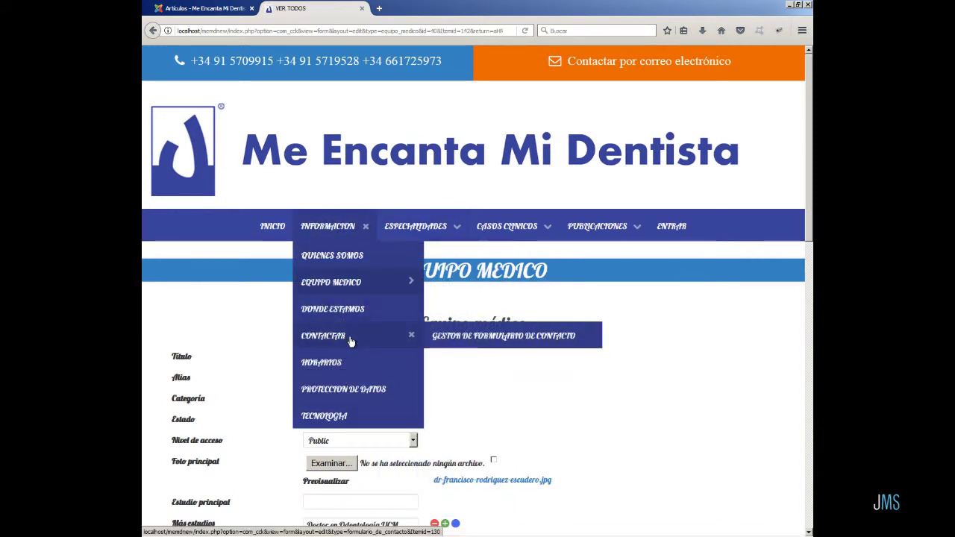
click(545, 341)
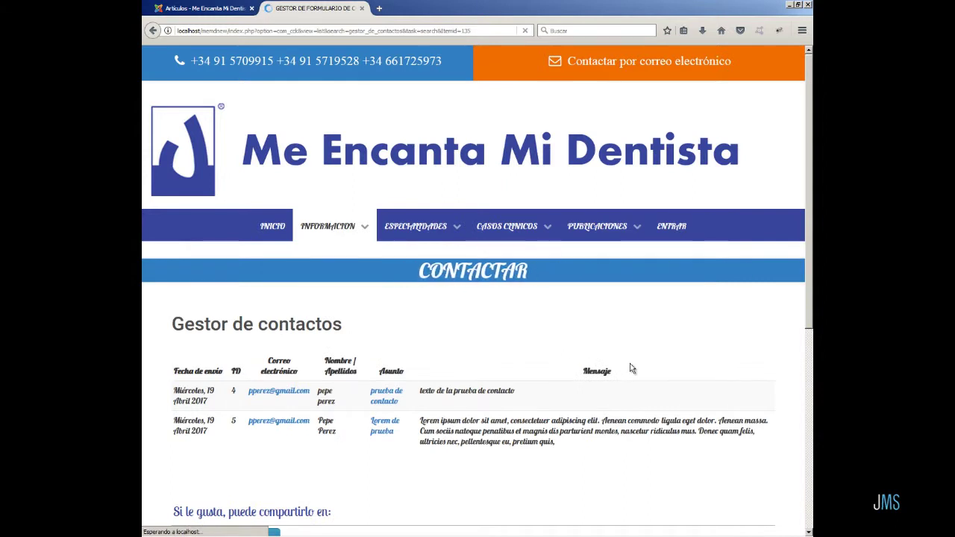
View the contact message with the subject "prueba de contacto" and show its editing options
scroll(631, 366, down, 3)
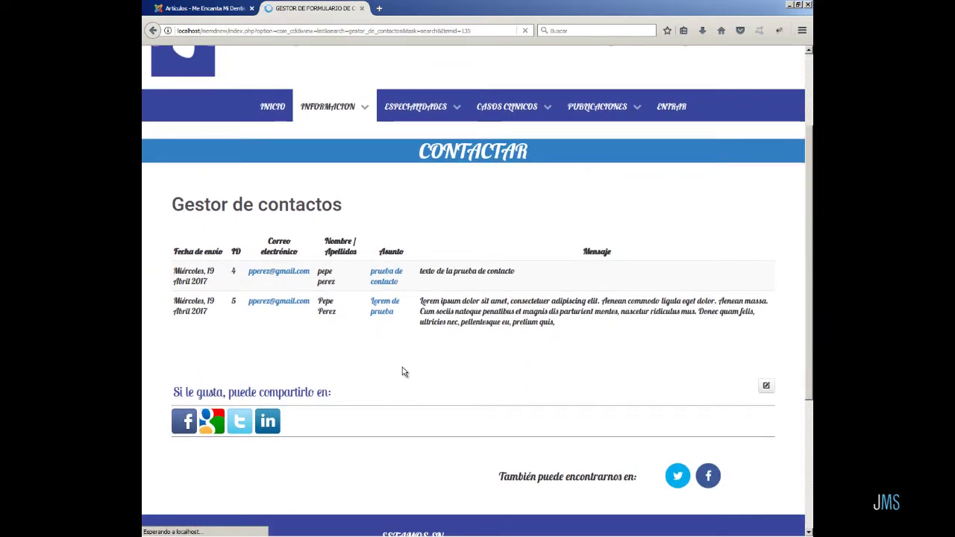
click(393, 280)
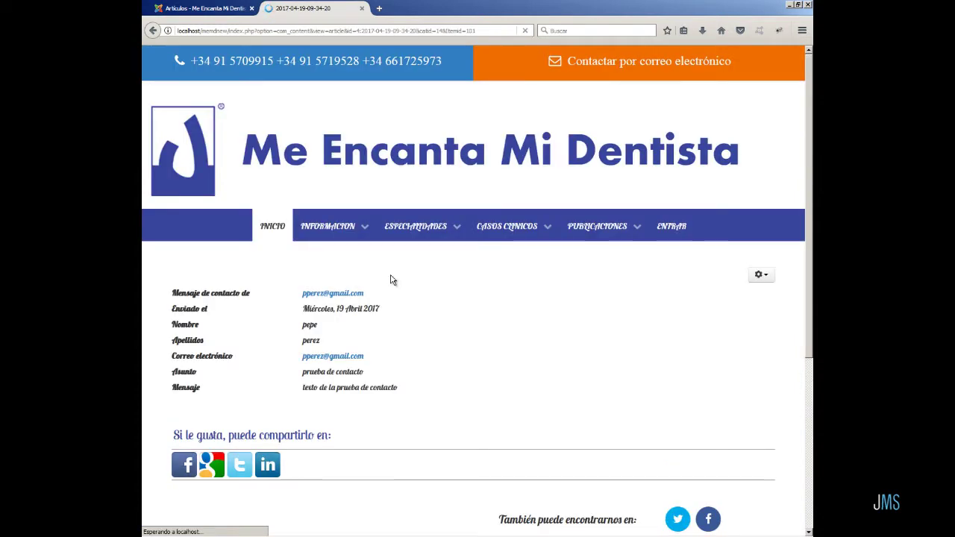
click(764, 277)
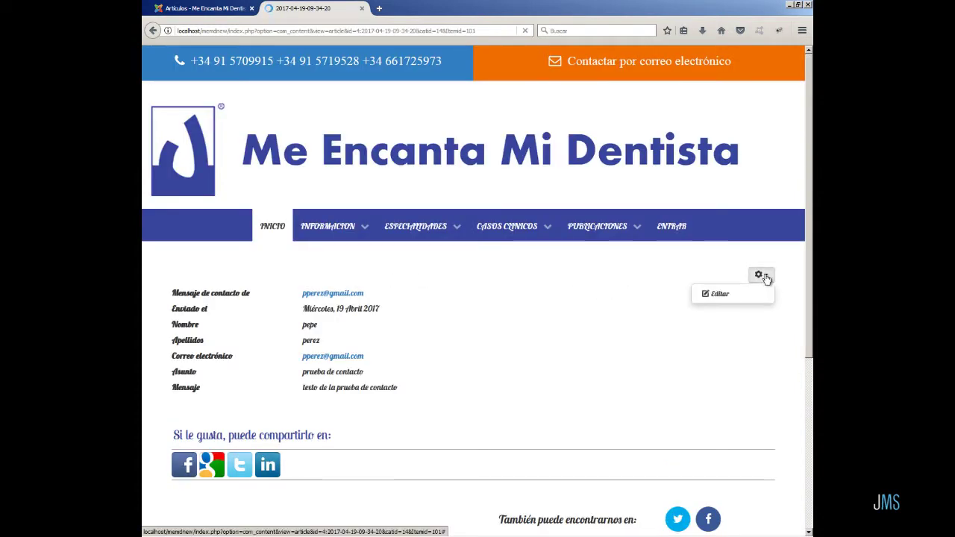